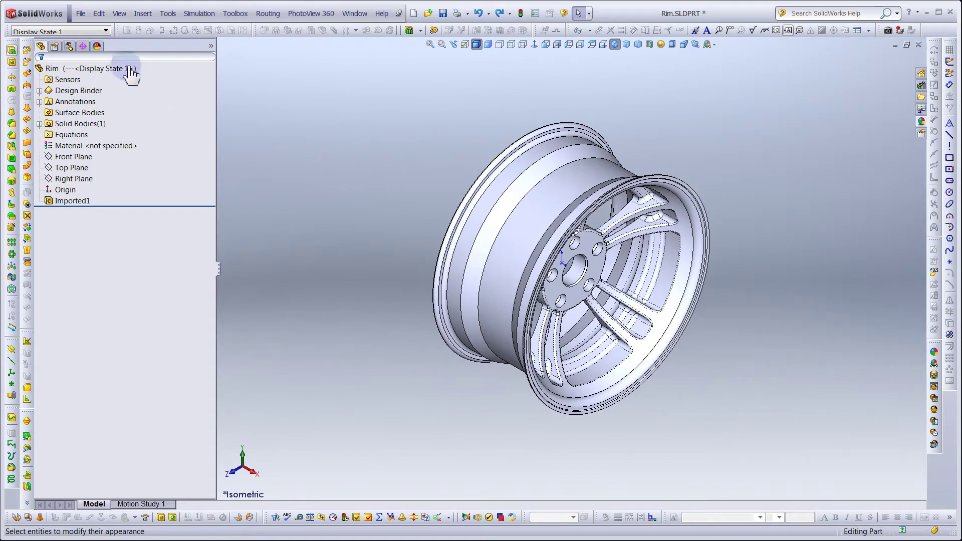
Step: Apply the Metal > Chrome > chromium plate appearance to the whole rim
{"action": "left_click", "coordinate": [96, 46]}
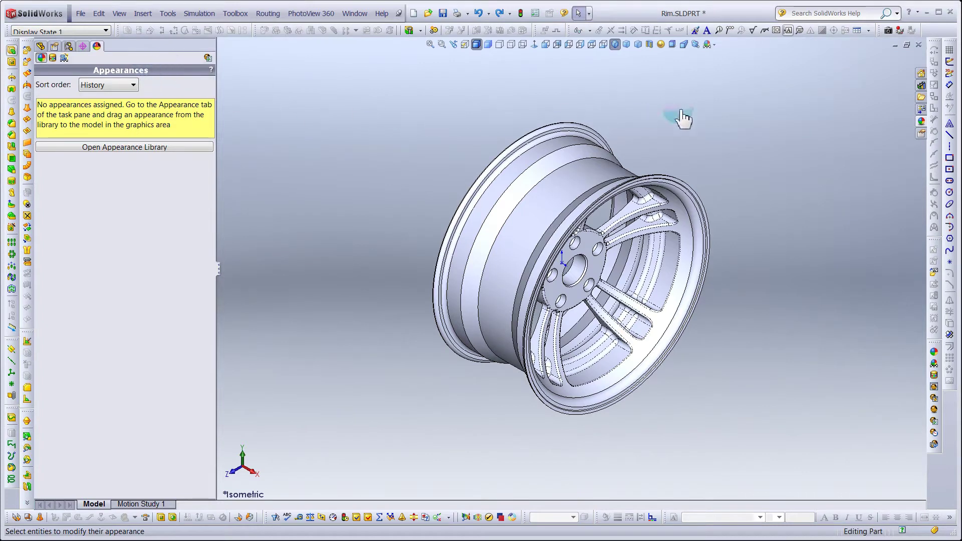
{"action": "left_click", "coordinate": [921, 122]}
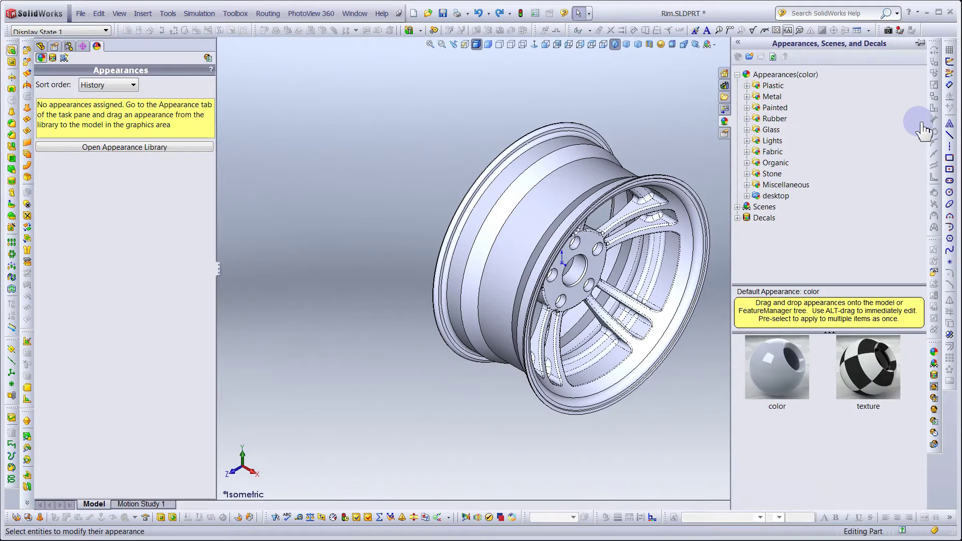
{"action": "left_click", "coordinate": [746, 96]}
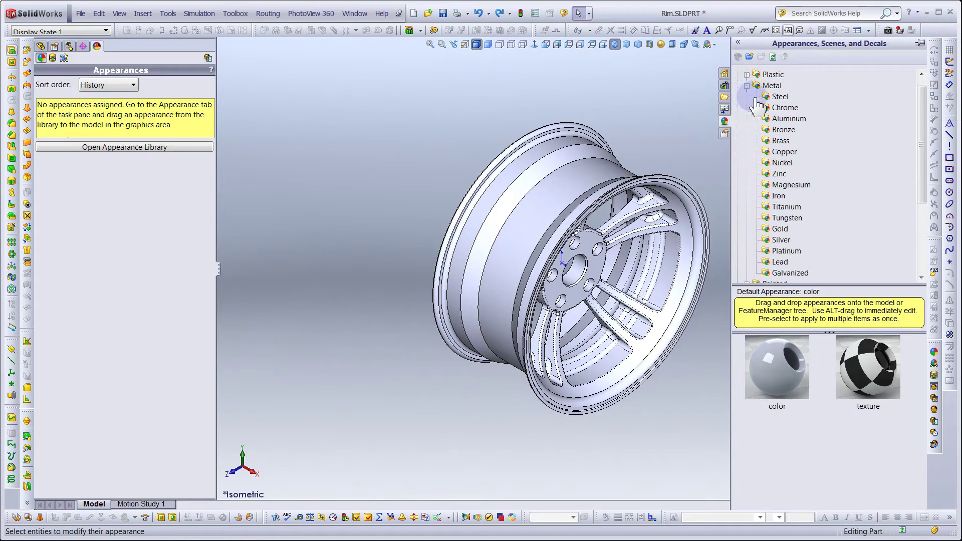
{"action": "left_click", "coordinate": [783, 108]}
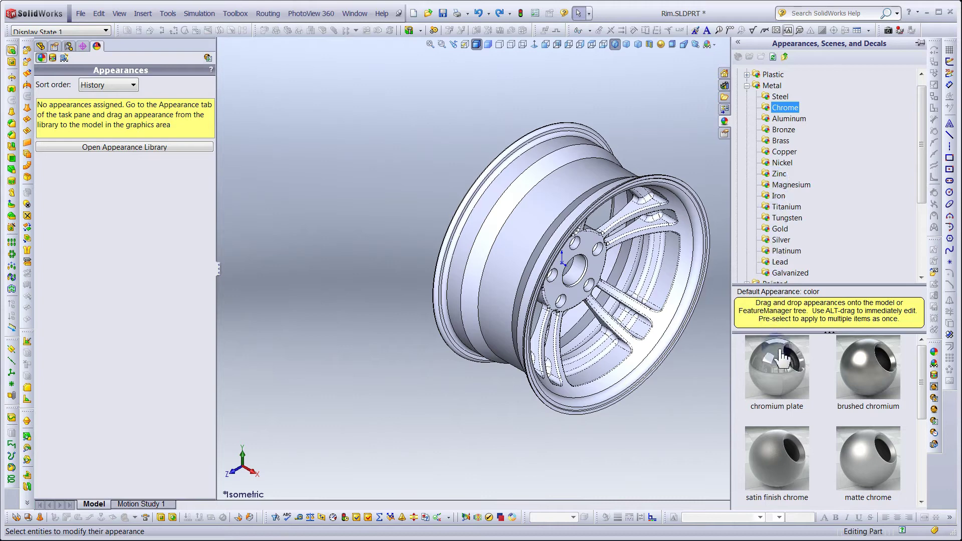
{"action": "left_click", "coordinate": [785, 377]}
{"action": "double_click", "coordinate": [784, 377]}
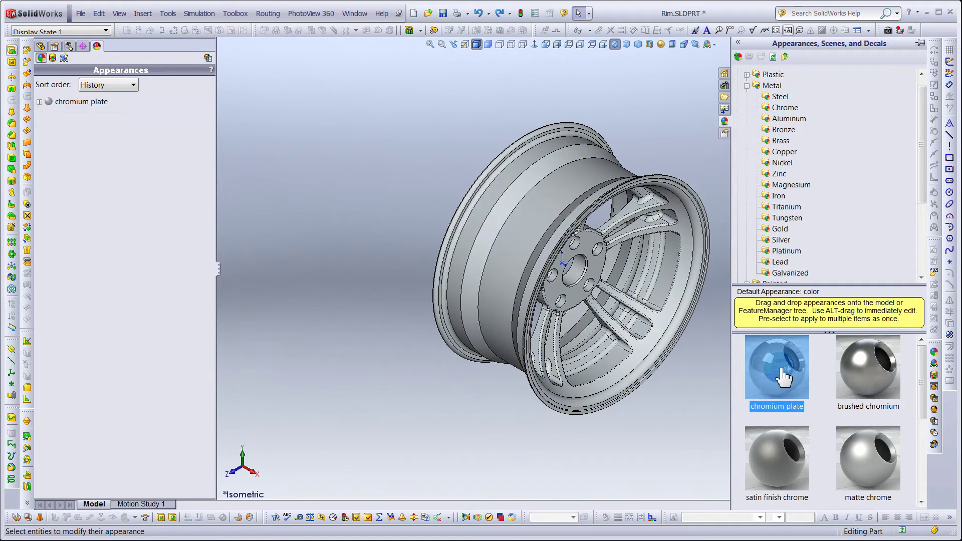
Step: Edit the chromium plate appearance and set its colour to white (RGB 255,255,255)
{"action": "double_click", "coordinate": [89, 102]}
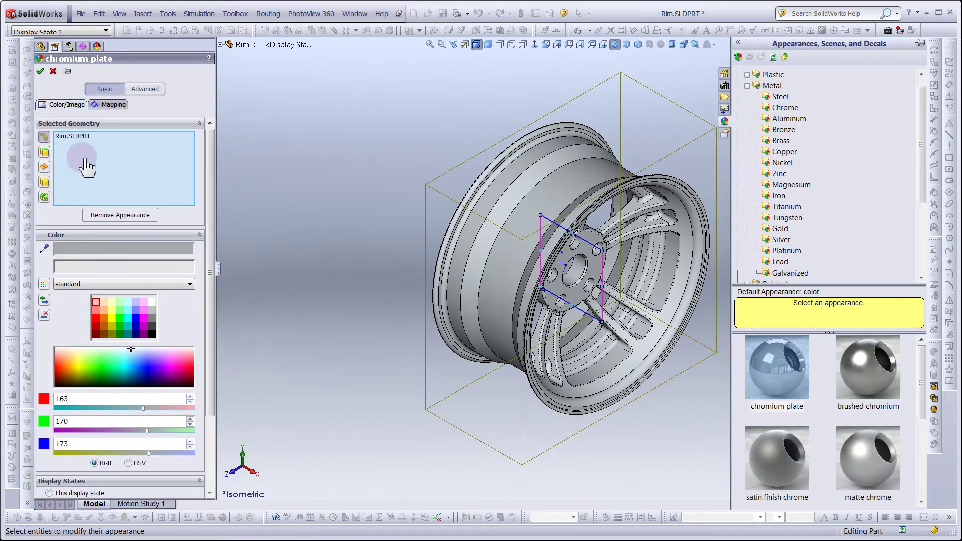
{"action": "left_click", "coordinate": [125, 251]}
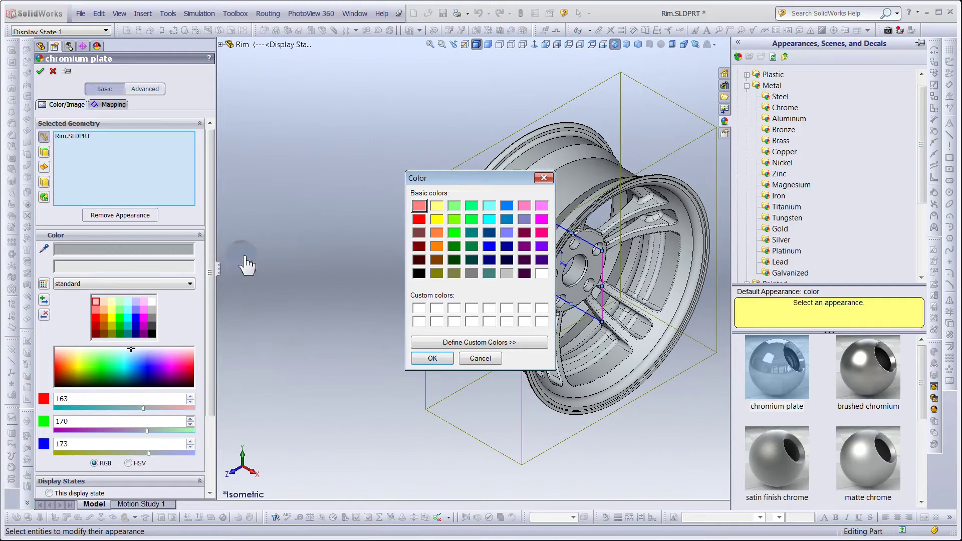
{"action": "left_click", "coordinate": [541, 273]}
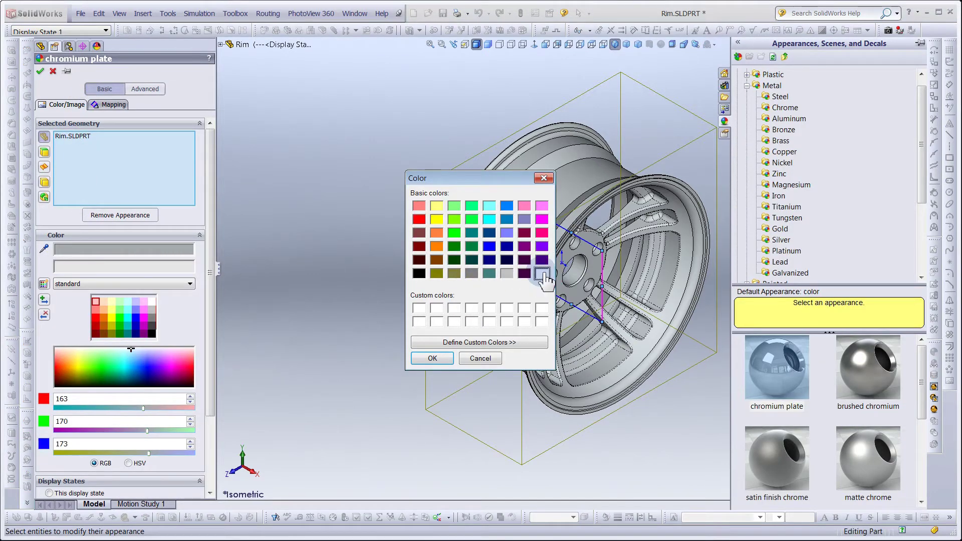
{"action": "left_click", "coordinate": [432, 358]}
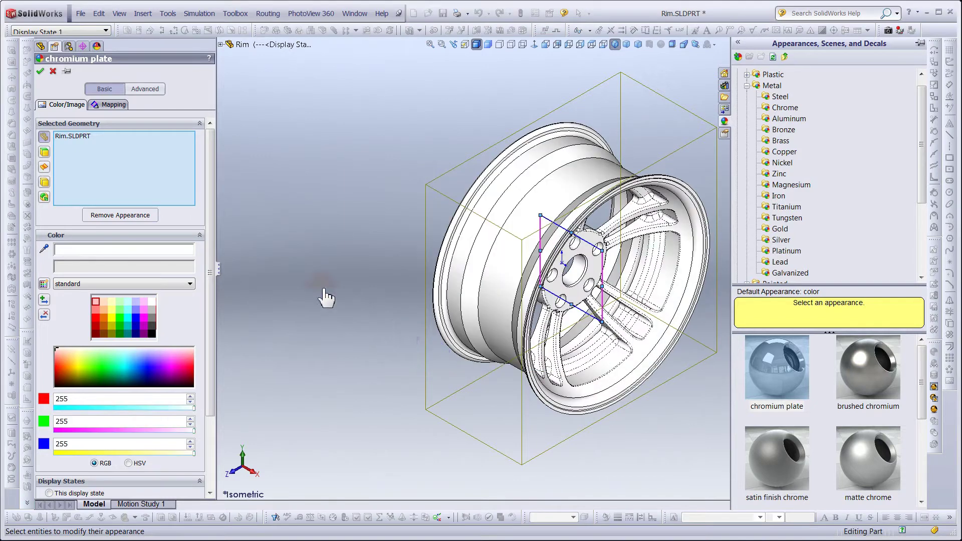
{"action": "left_click", "coordinate": [40, 72]}
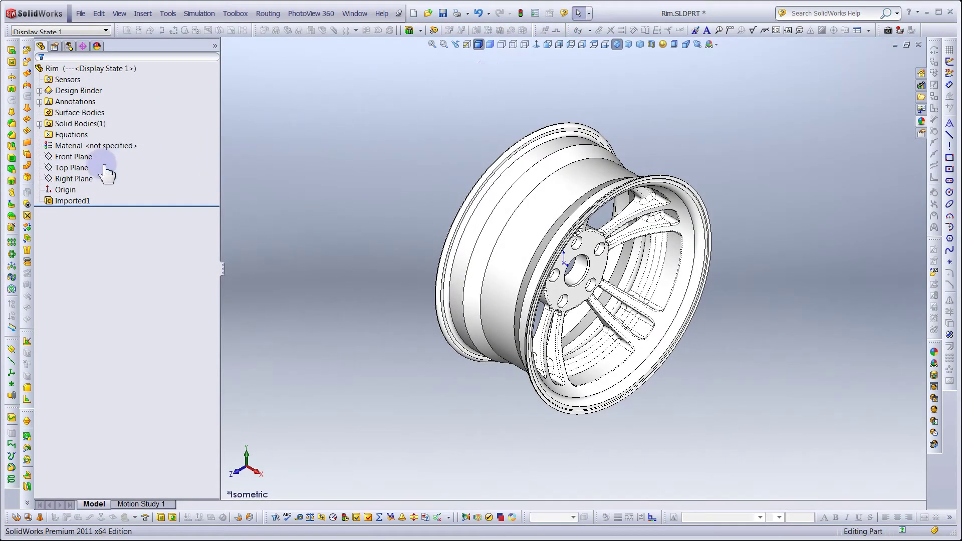
Step: Create Plane1 from Top Plane and the rim's outer face, set Parallel and flipped below
{"action": "left_click", "coordinate": [79, 168]}
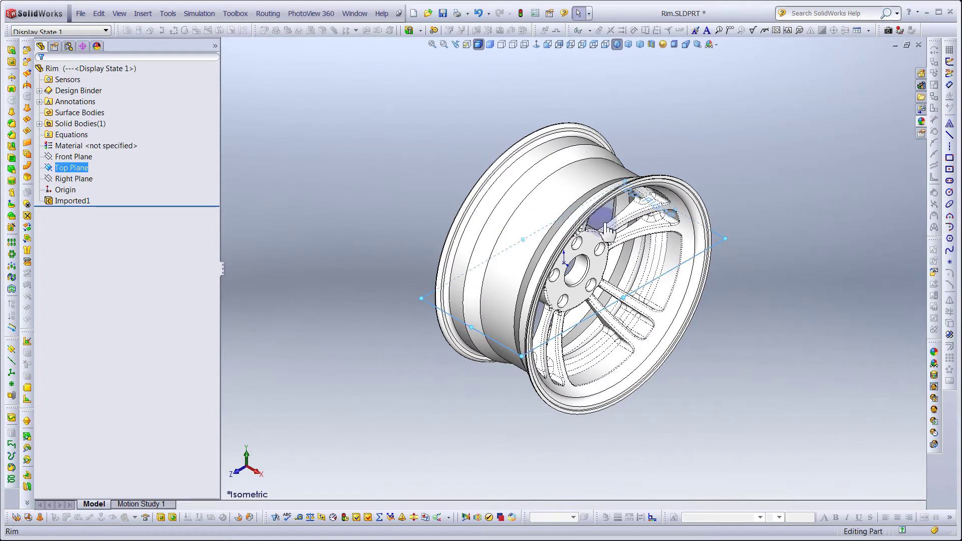
{"action": "scroll", "coordinate": [601, 226], "scroll_direction": "down", "scroll_amount": 3}
{"action": "scroll", "coordinate": [591, 221], "scroll_direction": "down", "scroll_amount": 3}
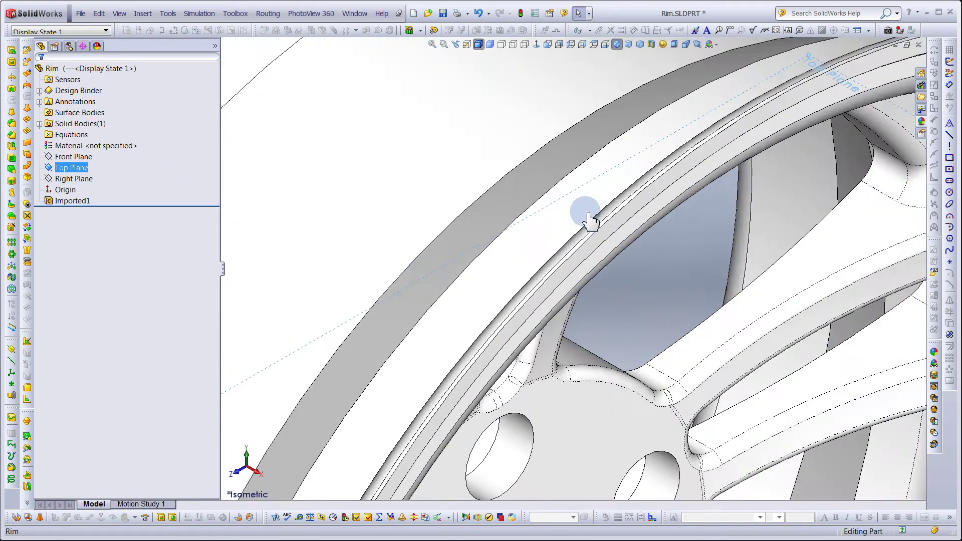
{"action": "scroll", "coordinate": [598, 235], "scroll_direction": "down", "scroll_amount": 5}
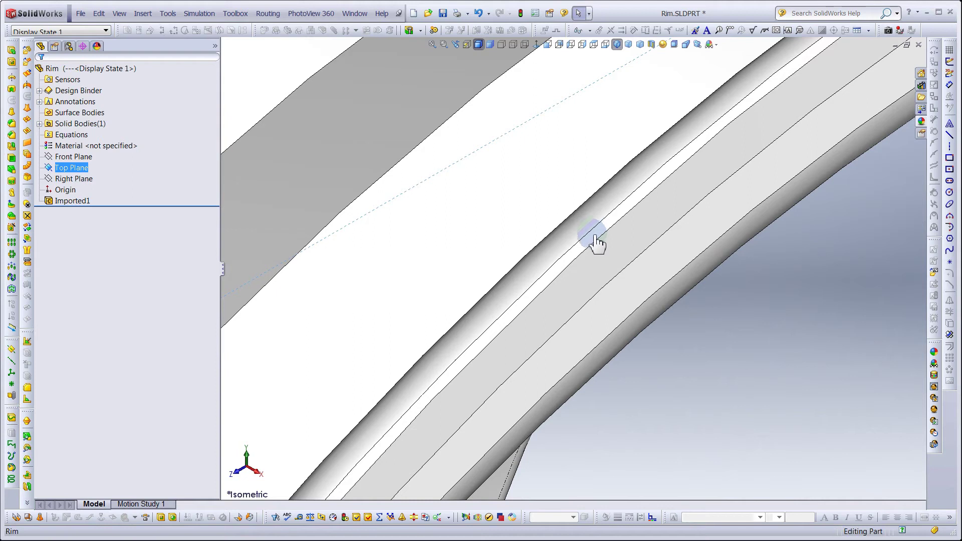
{"action": "left_click", "coordinate": [595, 242], "text": "ctrl"}
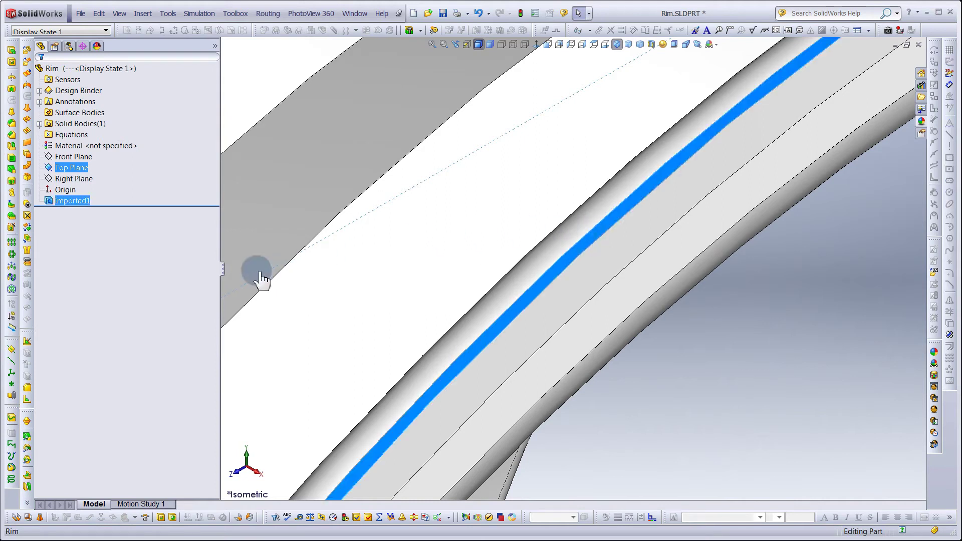
{"action": "left_click", "coordinate": [11, 349]}
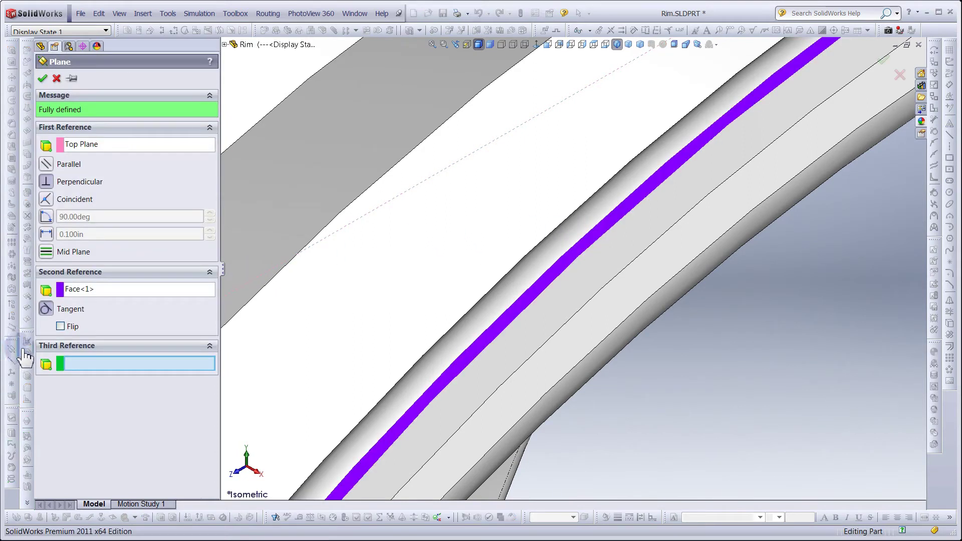
{"action": "left_click", "coordinate": [433, 44]}
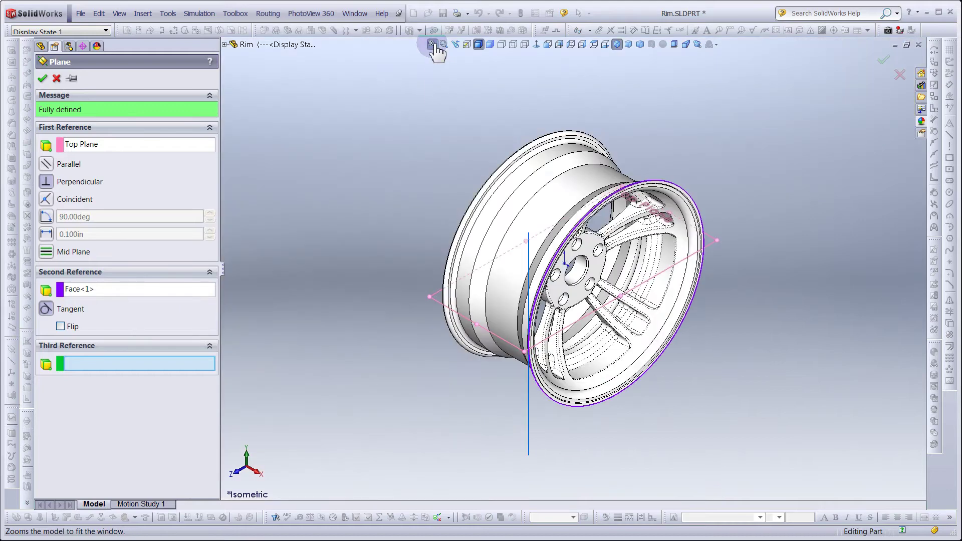
{"action": "left_click", "coordinate": [59, 166]}
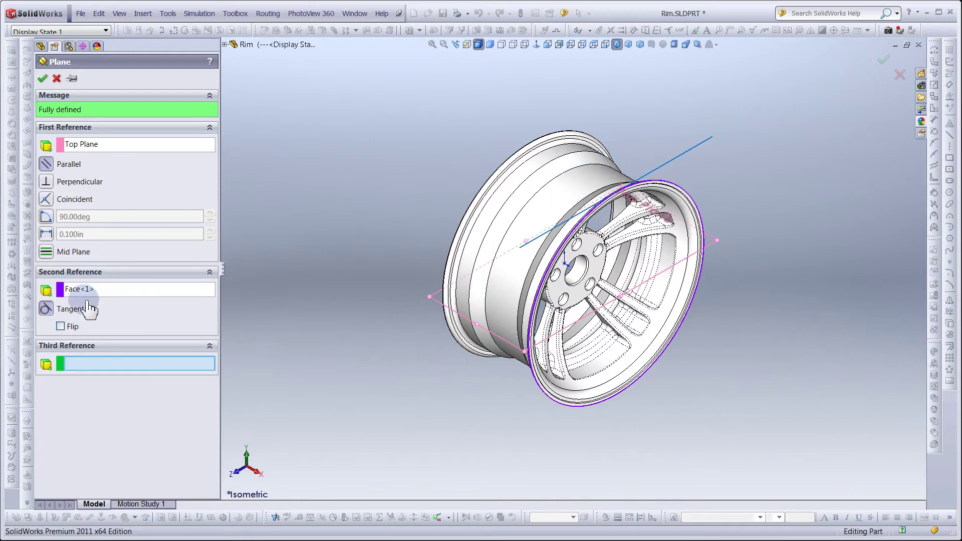
{"action": "left_click", "coordinate": [68, 326]}
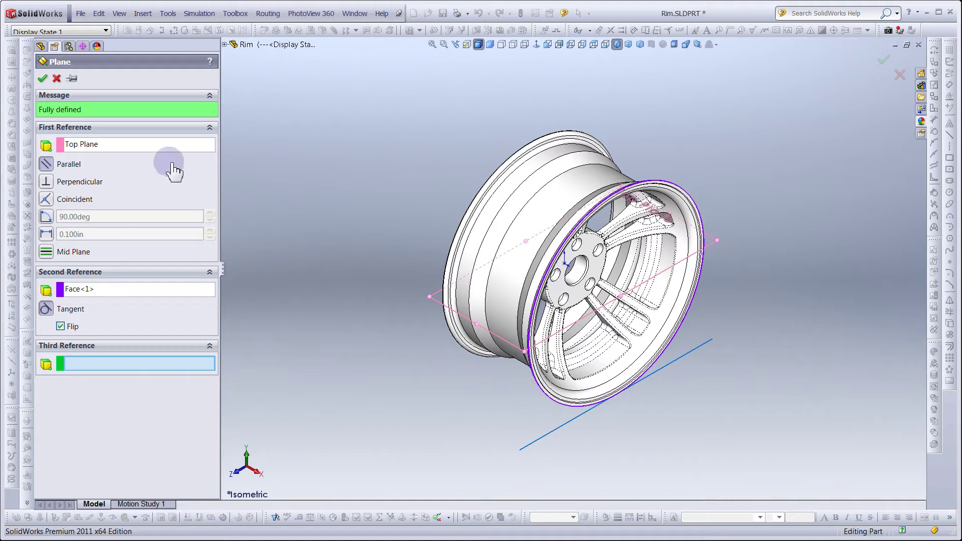
{"action": "left_click", "coordinate": [48, 80]}
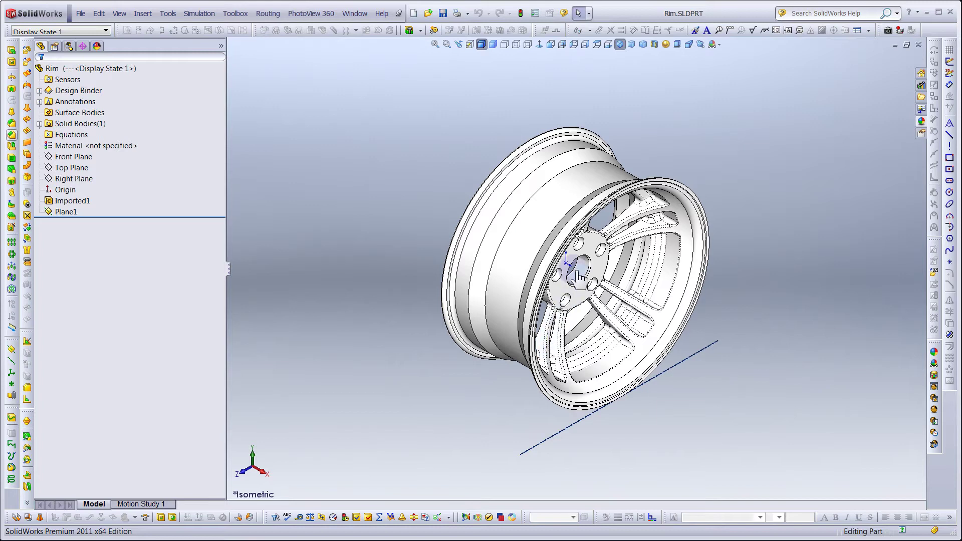
Step: In Top view, stretch both edges of Plane1 outward to widen it under the rim
{"action": "left_click", "coordinate": [597, 44]}
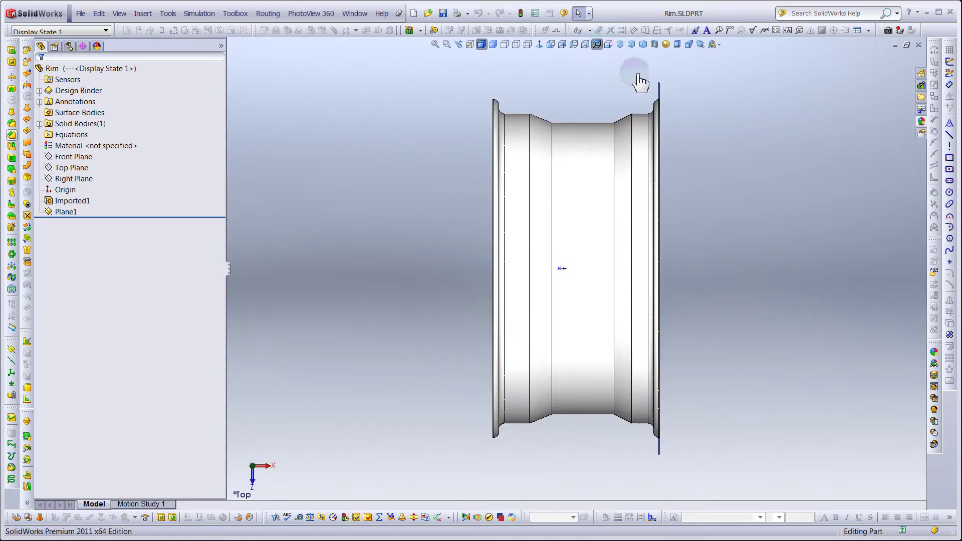
{"action": "left_click", "coordinate": [659, 95]}
{"action": "scroll", "coordinate": [621, 286], "scroll_direction": "down", "scroll_amount": 4}
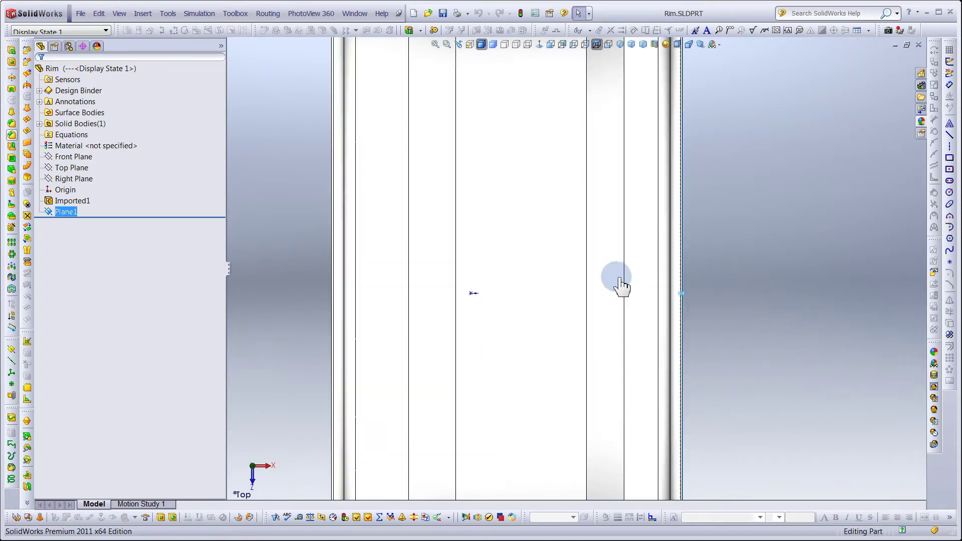
{"action": "scroll", "coordinate": [660, 301], "scroll_direction": "down", "scroll_amount": 3}
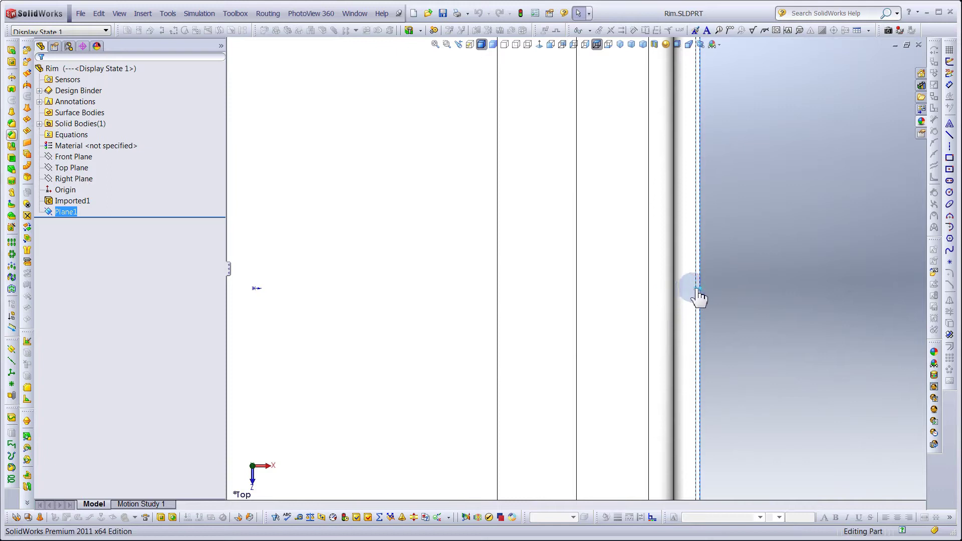
{"action": "left_click_drag", "start_coordinate": [698, 292], "coordinate": [315, 302]}
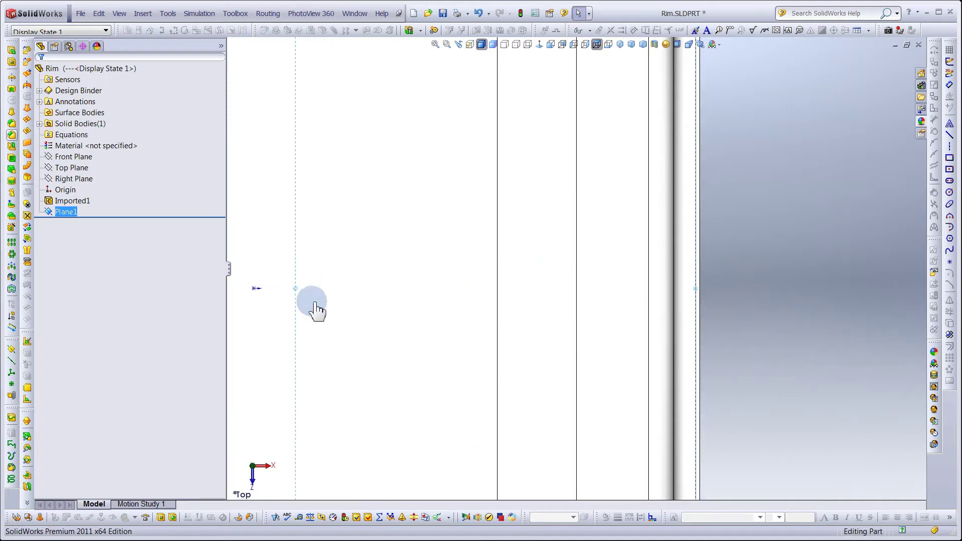
{"action": "middle_click_drag", "start_coordinate": [315, 302], "coordinate": [797, 299], "text": "ctrl"}
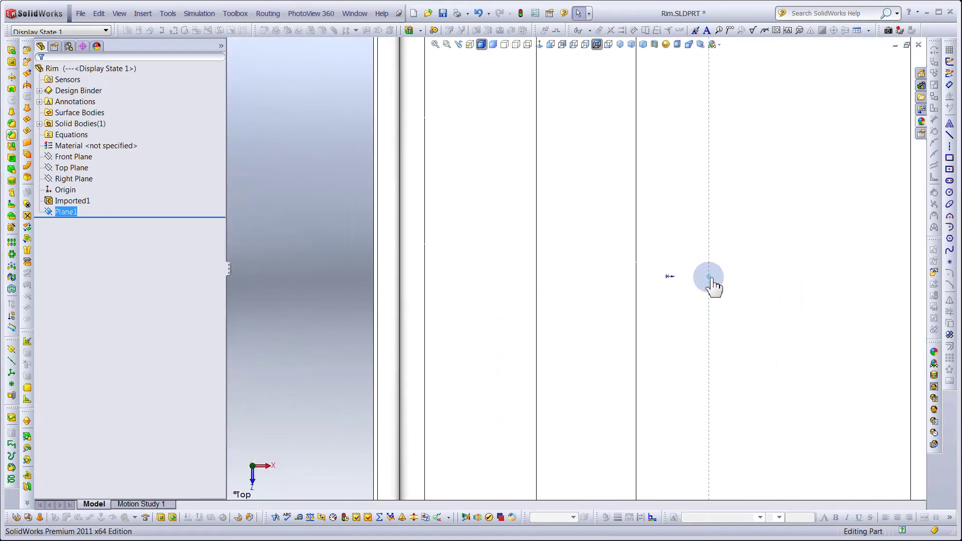
{"action": "left_click_drag", "start_coordinate": [709, 276], "coordinate": [366, 290]}
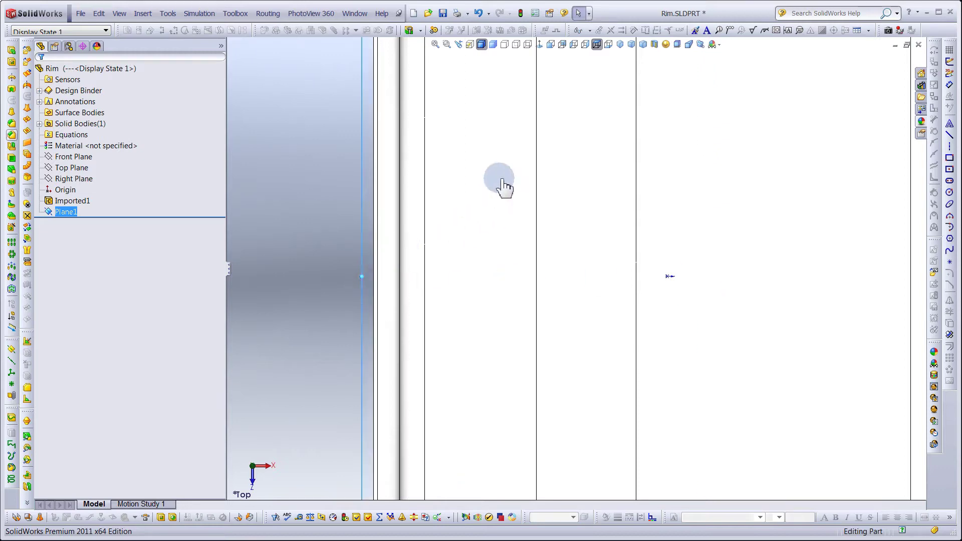
Step: Back in Isometric view, create Plane2 offset 0.010in from Plane1
{"action": "left_click", "coordinate": [620, 44]}
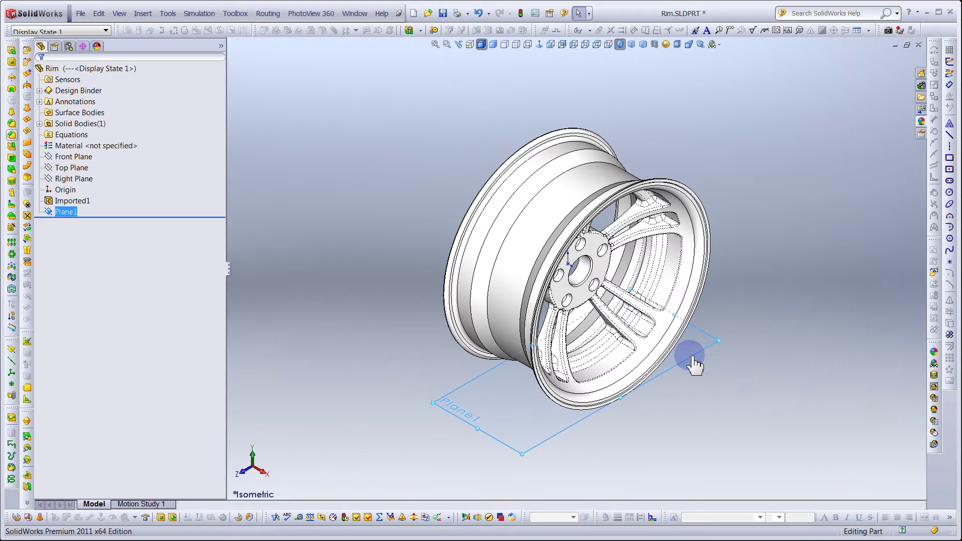
{"action": "left_click_drag", "start_coordinate": [694, 365], "coordinate": [687, 390], "text": "ctrl"}
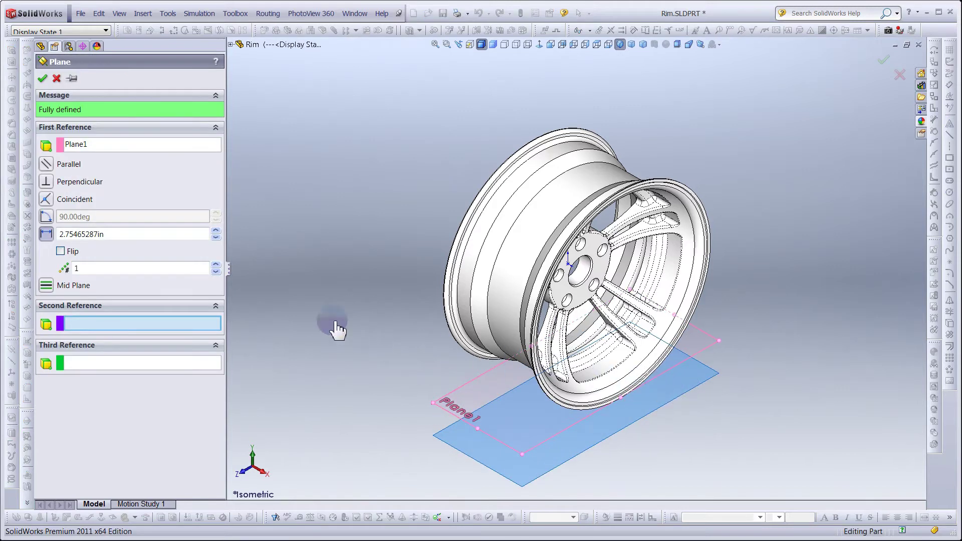
{"action": "left_click_drag", "start_coordinate": [122, 235], "coordinate": [61, 235]}
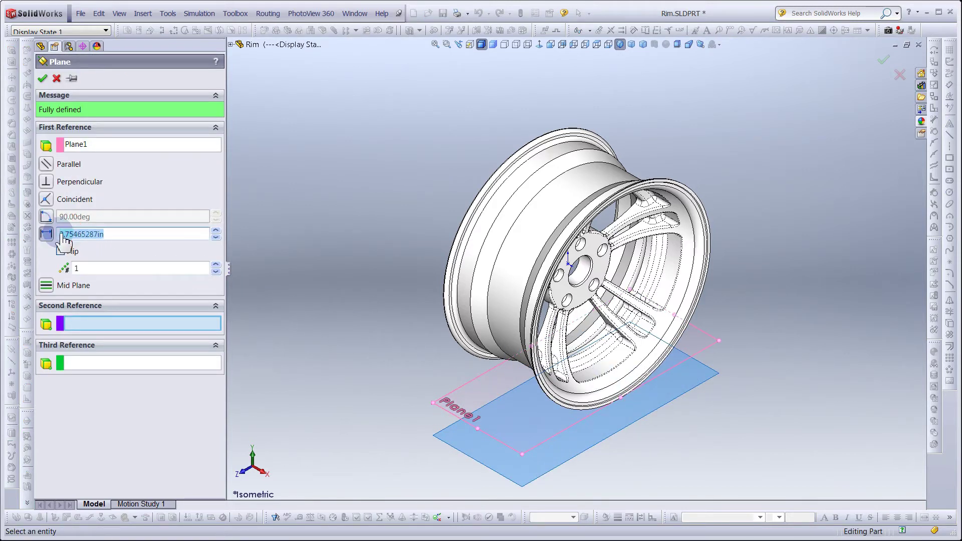
{"action": "key", "text": "BackSpace"}
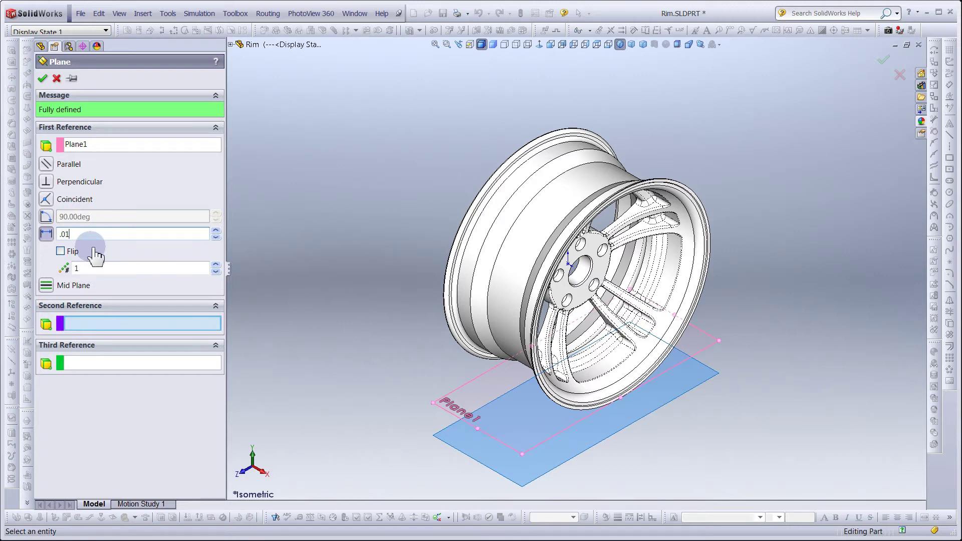
{"action": "left_click", "coordinate": [43, 79]}
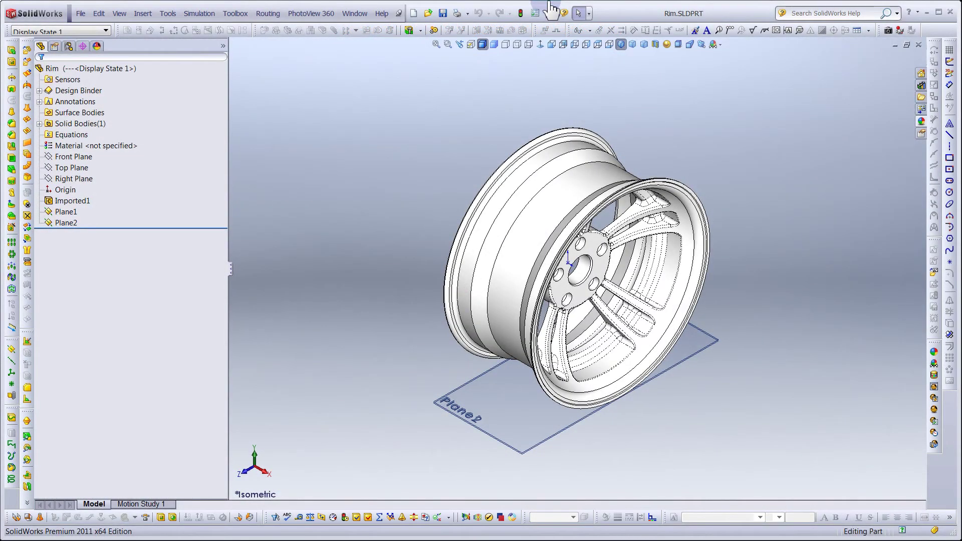
Step: Apply the Lightbox Studio scene and expand it under Scene, Lights, and Cameras
{"action": "left_click", "coordinate": [721, 46]}
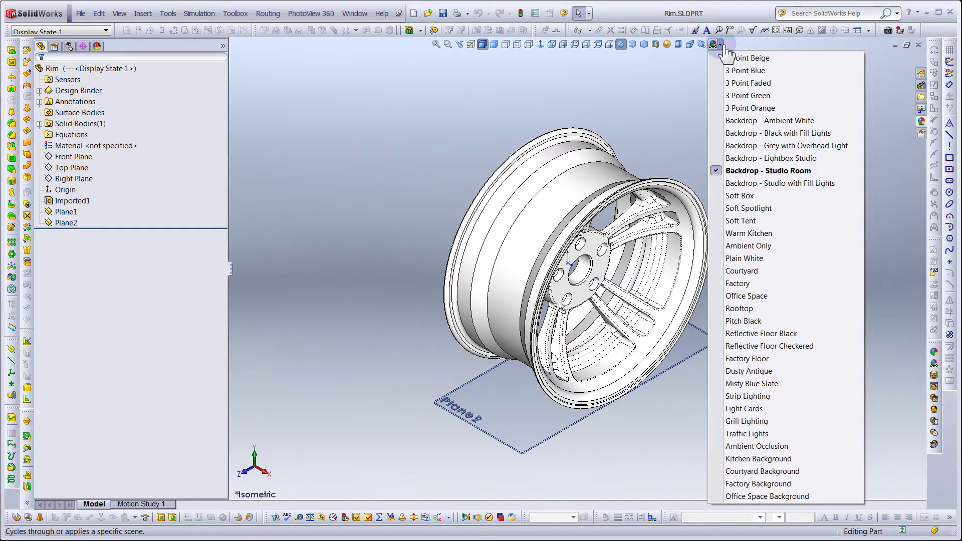
{"action": "left_click", "coordinate": [748, 160]}
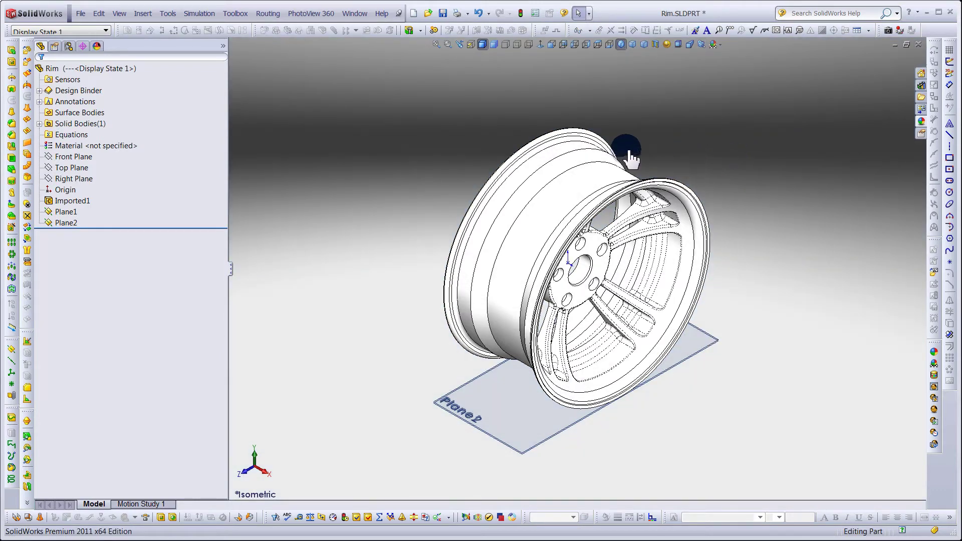
{"action": "left_click", "coordinate": [98, 46]}
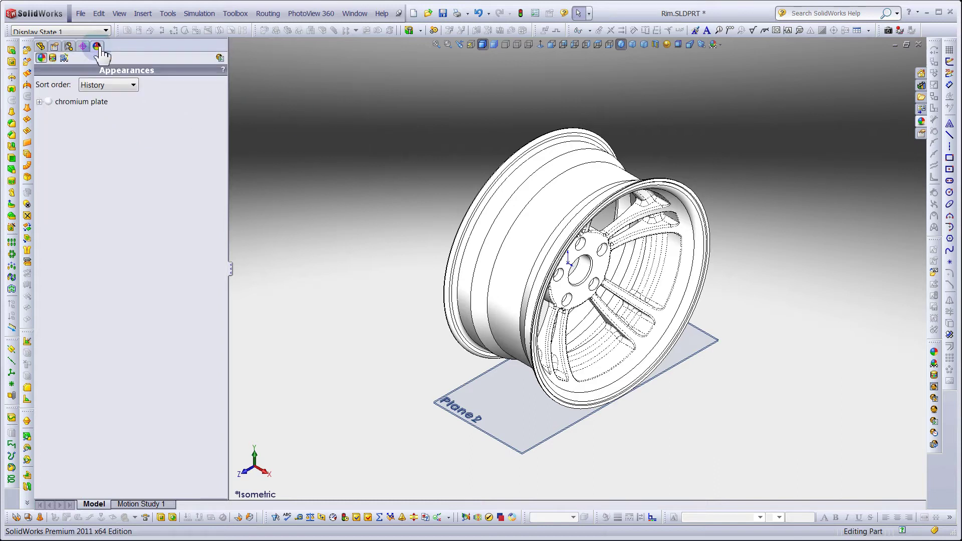
{"action": "left_click", "coordinate": [64, 57]}
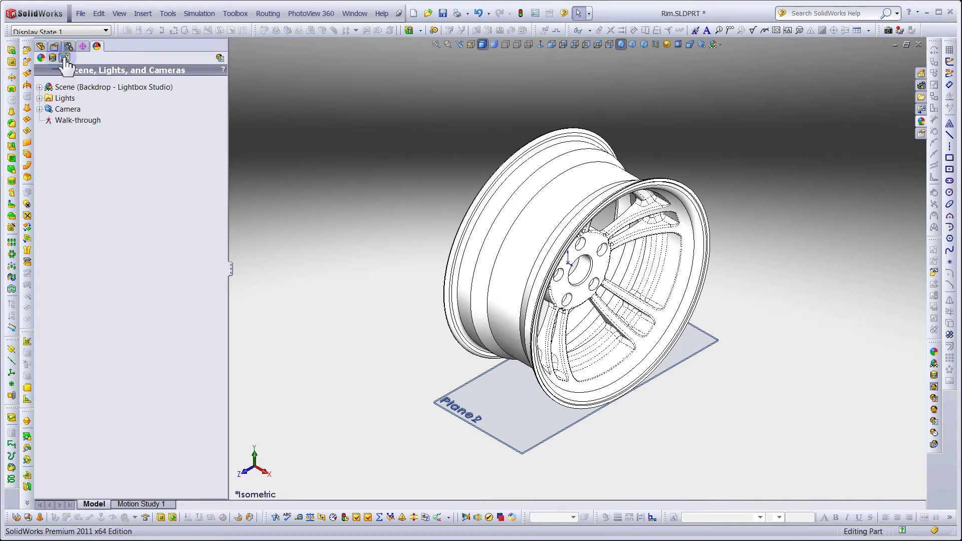
{"action": "left_click", "coordinate": [40, 88]}
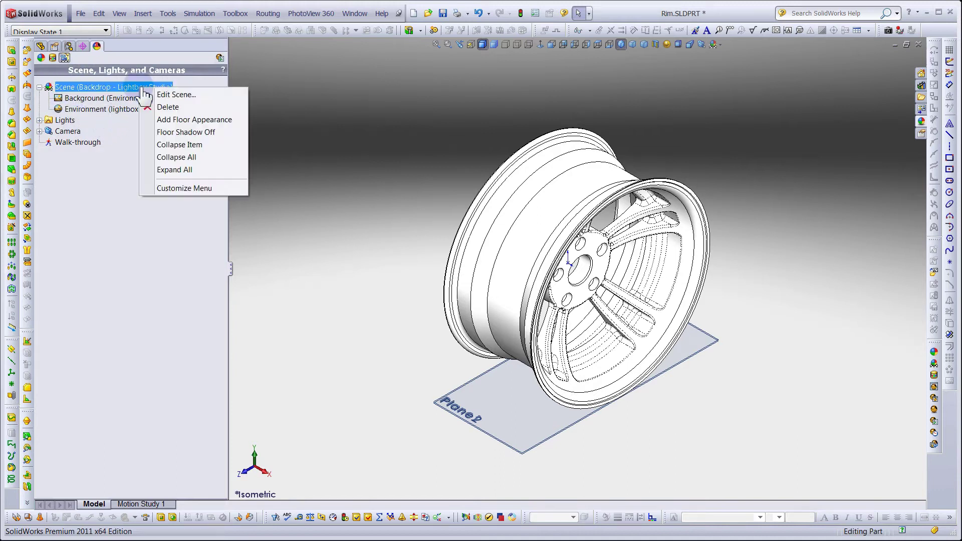
Step: Add the 'shadow floor' appearance as the scene's floor
{"action": "left_click", "coordinate": [212, 124]}
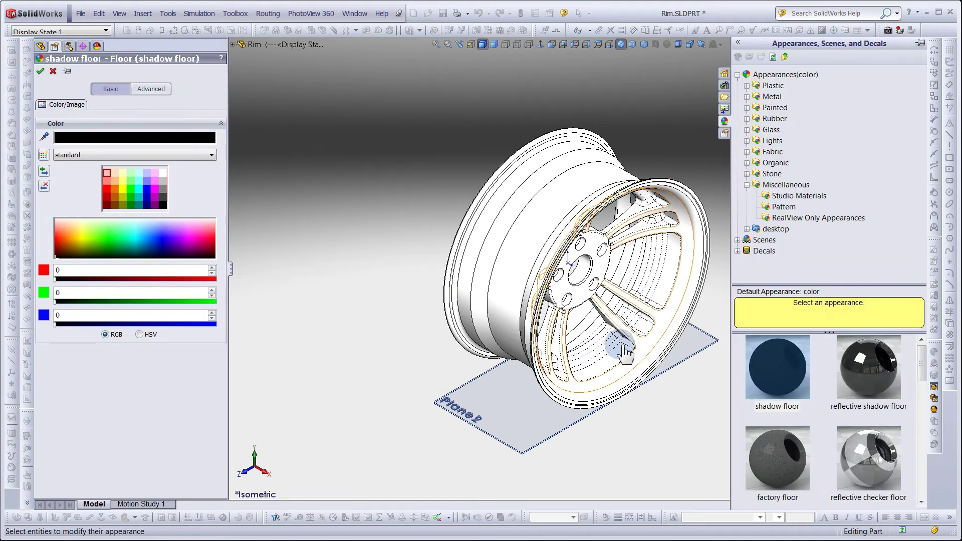
{"action": "left_click", "coordinate": [785, 373]}
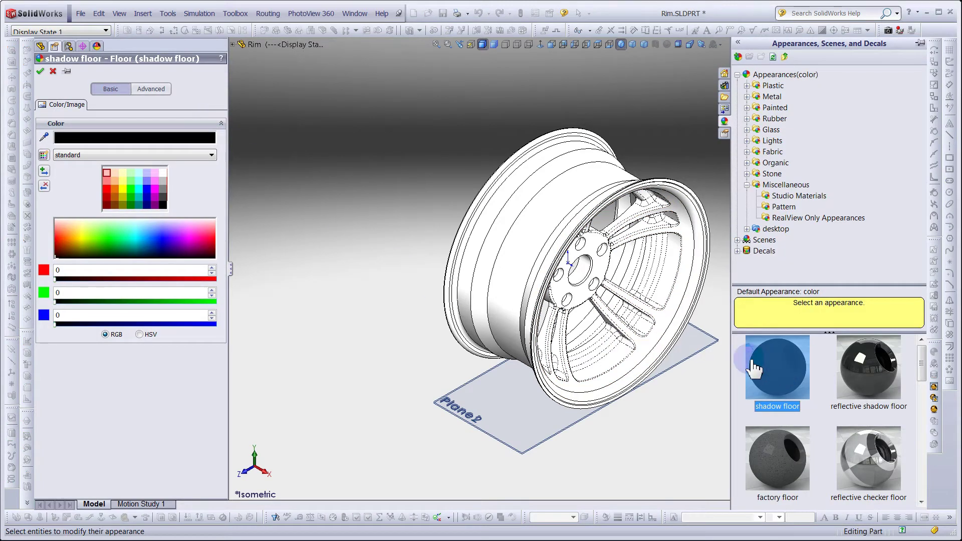
{"action": "left_click", "coordinate": [41, 72]}
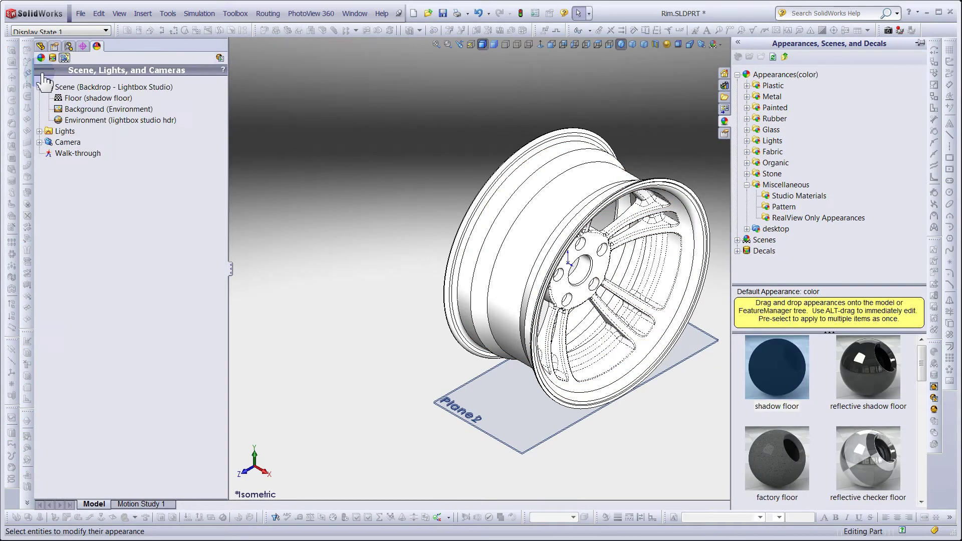
{"action": "right_click", "coordinate": [127, 88]}
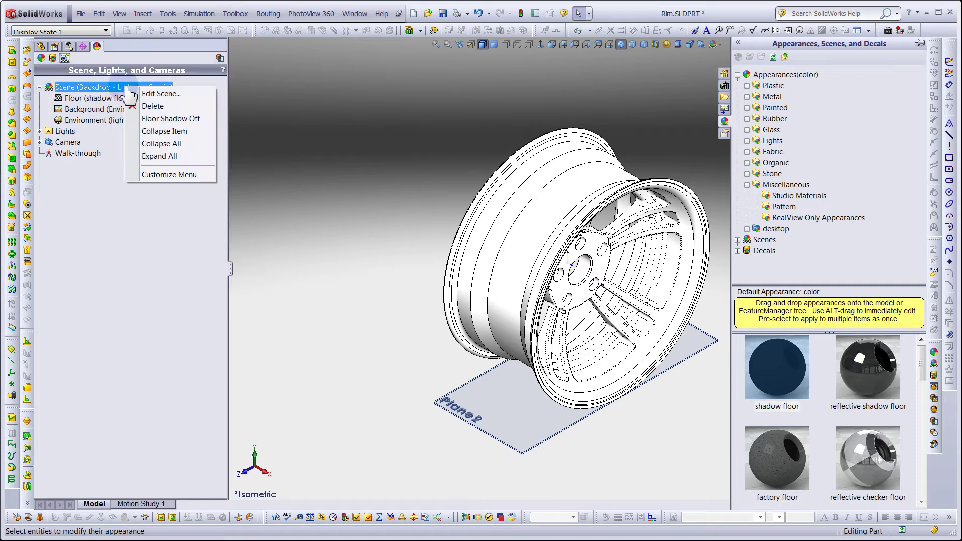
Step: Set the scene background to Color with Keep background, and use the lightbox studio hdr_env.hdr environment
{"action": "left_click", "coordinate": [161, 94]}
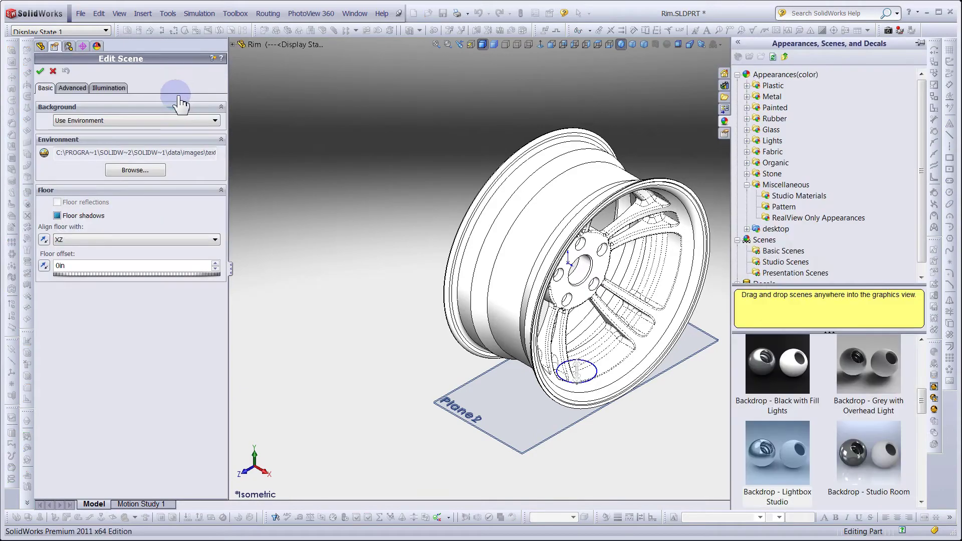
{"action": "left_click", "coordinate": [120, 121]}
{"action": "left_click", "coordinate": [95, 139]}
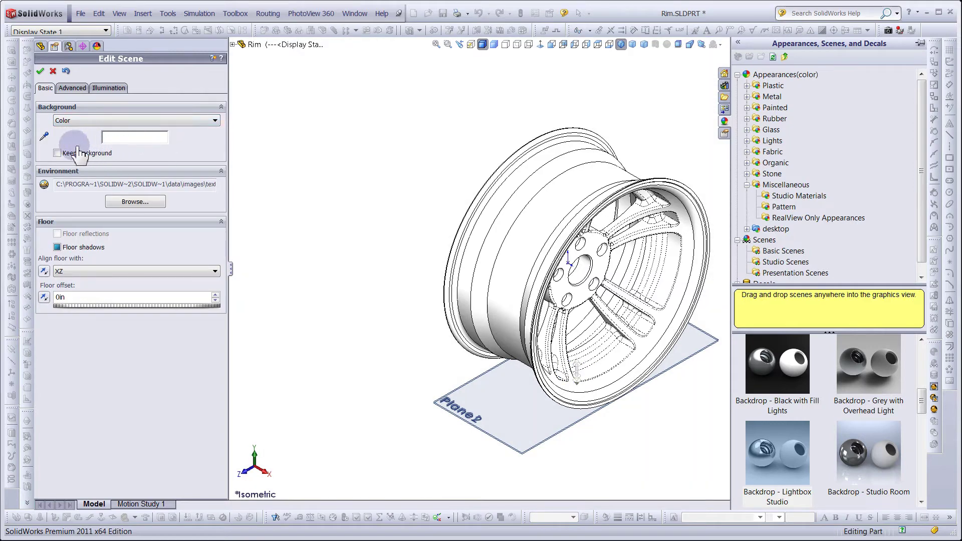
{"action": "left_click", "coordinate": [57, 153]}
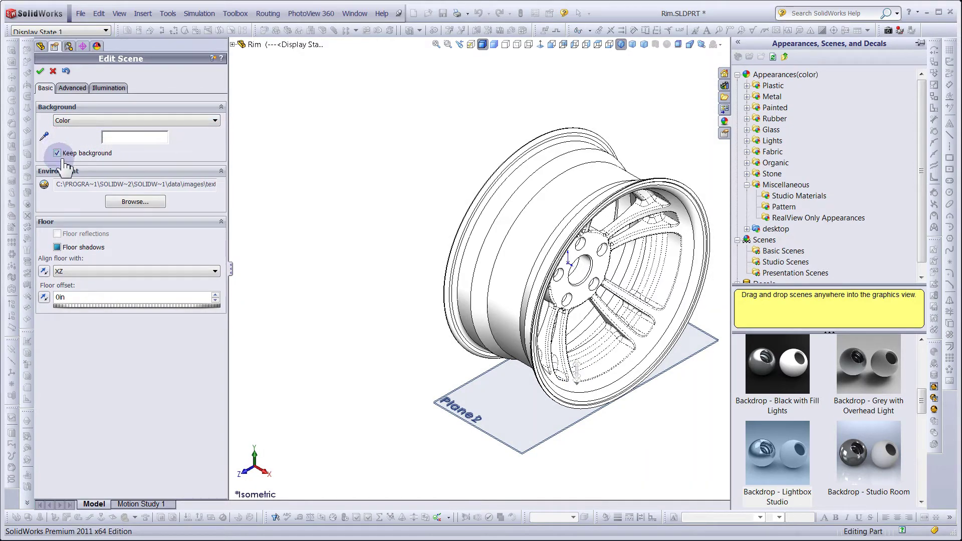
{"action": "left_click", "coordinate": [136, 203]}
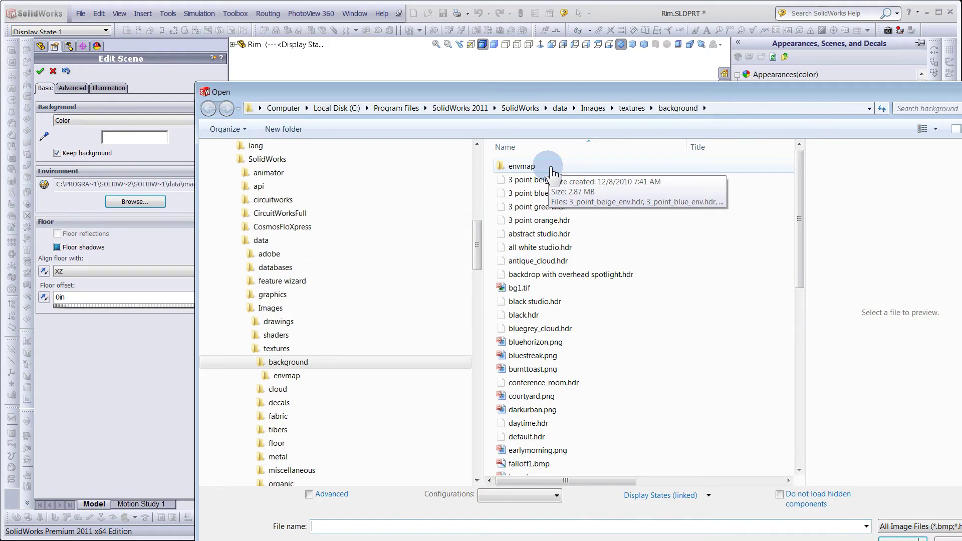
{"action": "double_click", "coordinate": [551, 170]}
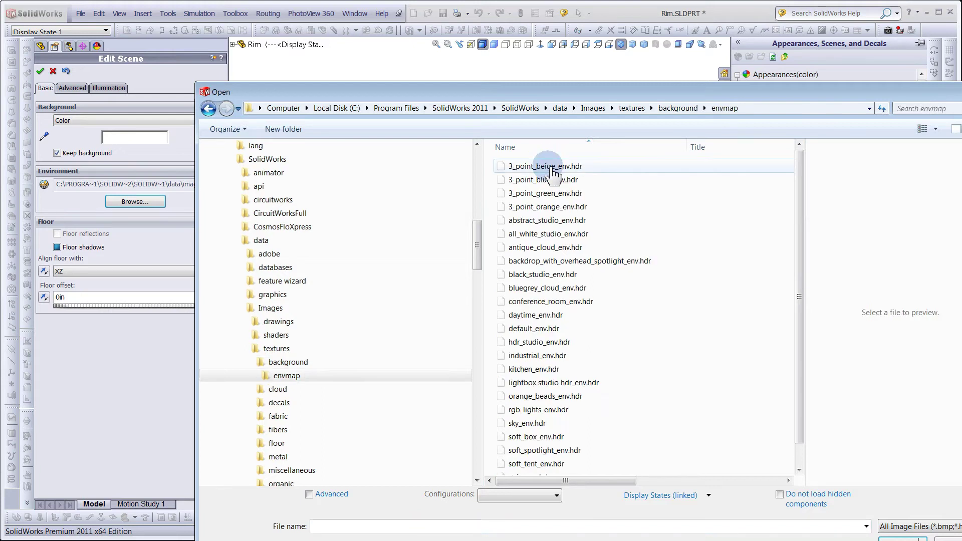
{"action": "double_click", "coordinate": [615, 385]}
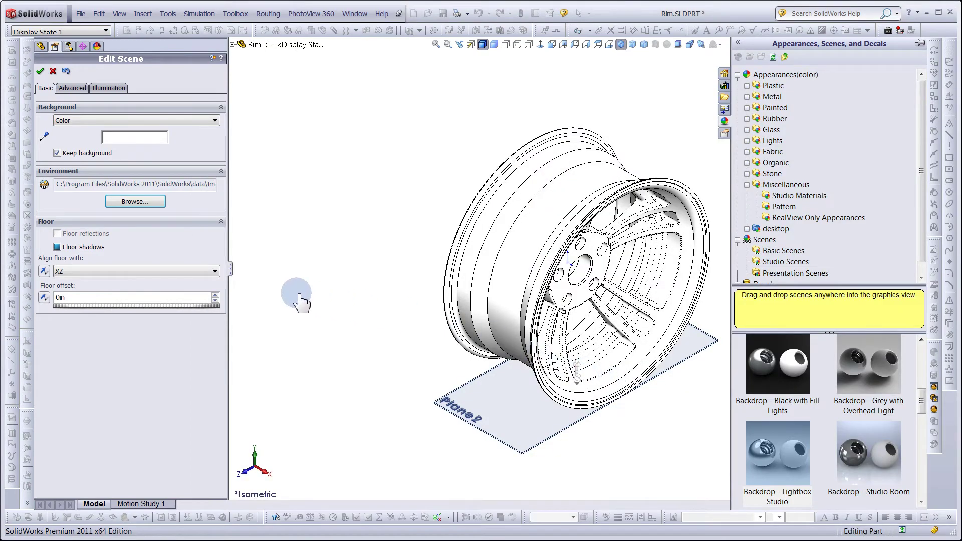
Step: Align the scene floor with Selected Plane Plane1, keeping it beneath the wheel
{"action": "left_click", "coordinate": [65, 273]}
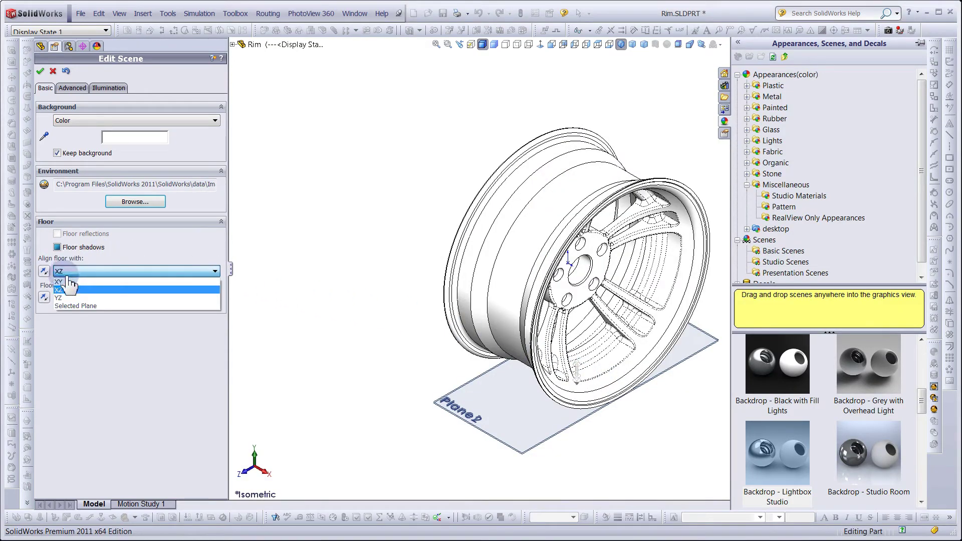
{"action": "left_click", "coordinate": [76, 306]}
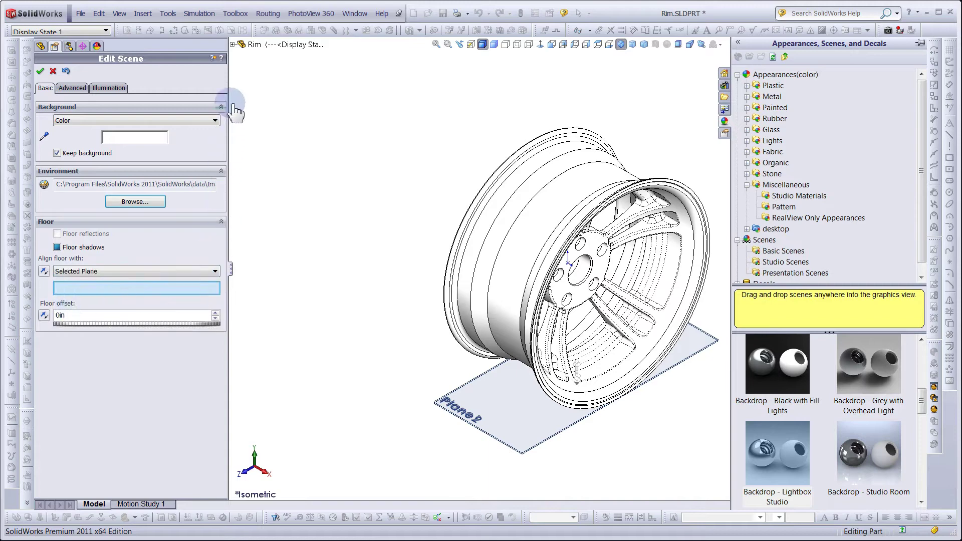
{"action": "left_click", "coordinate": [232, 44]}
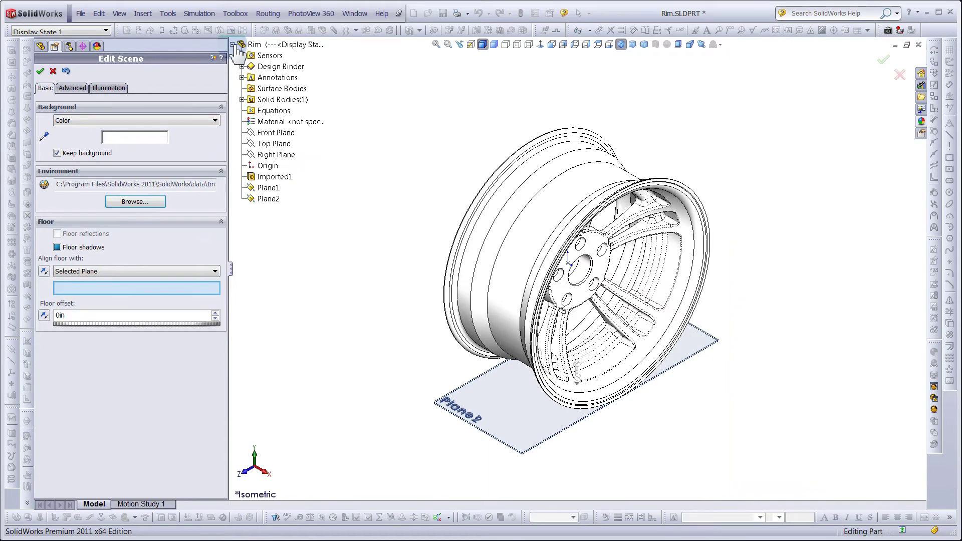
{"action": "left_click", "coordinate": [267, 189]}
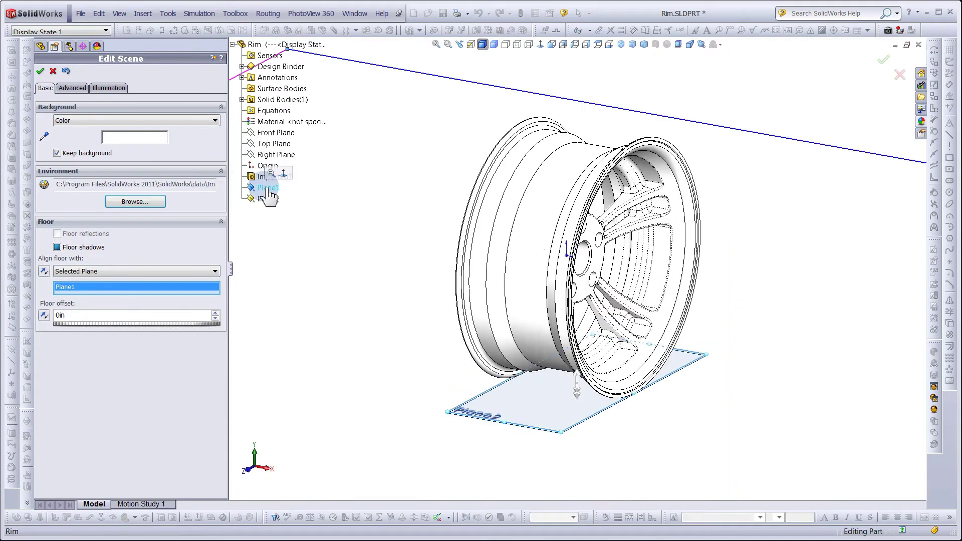
{"action": "left_click", "coordinate": [45, 272]}
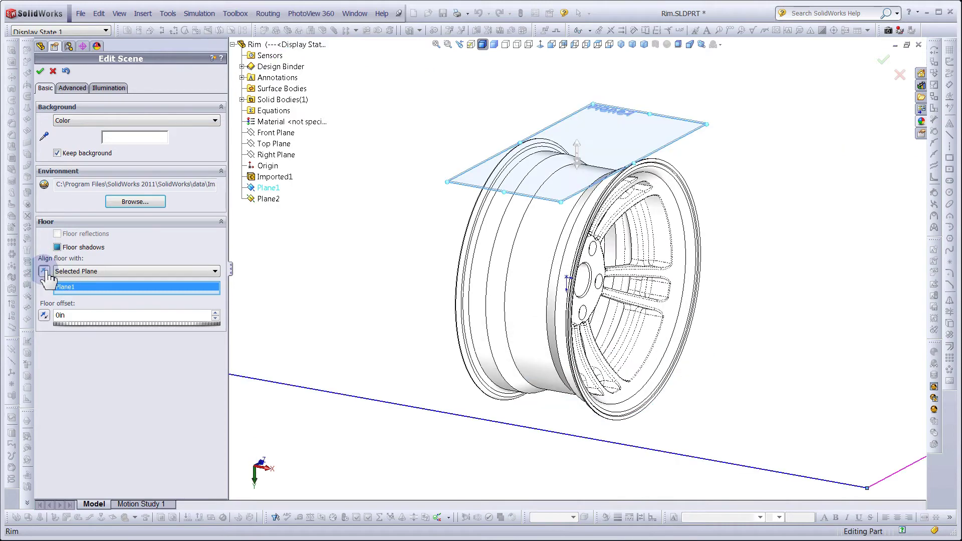
{"action": "left_click", "coordinate": [44, 272]}
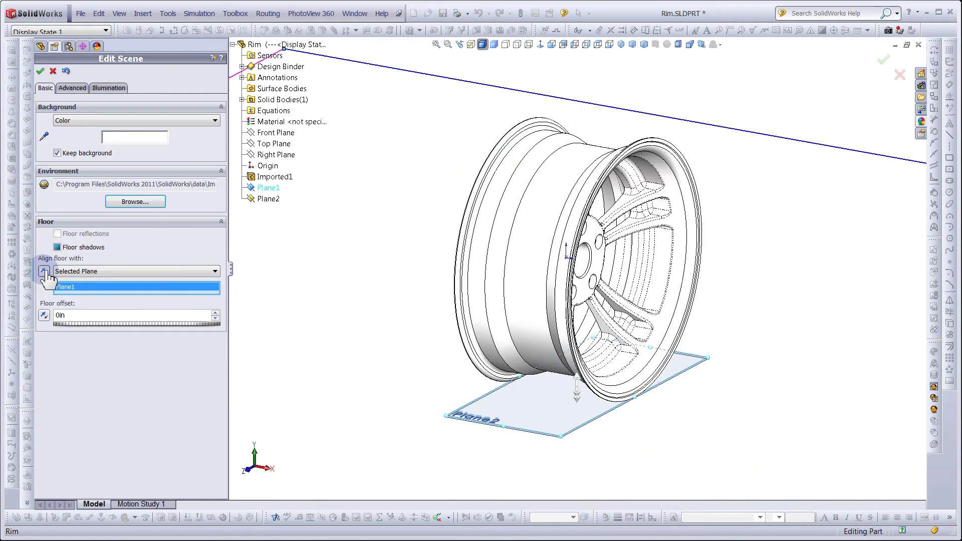
Step: Turn off Autosize floor, set floor width and depth to 5000in and environment rotation to 270
{"action": "left_click", "coordinate": [75, 89]}
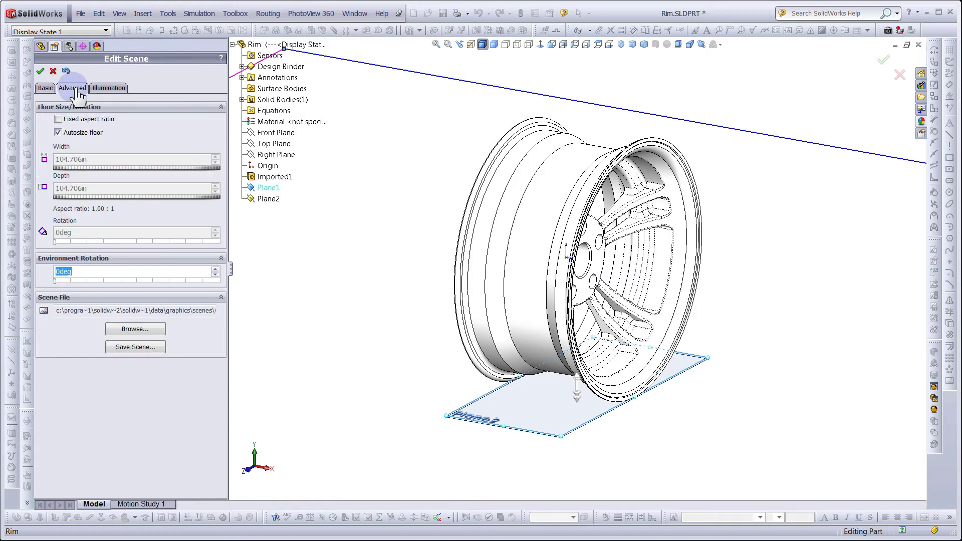
{"action": "left_click", "coordinate": [58, 132]}
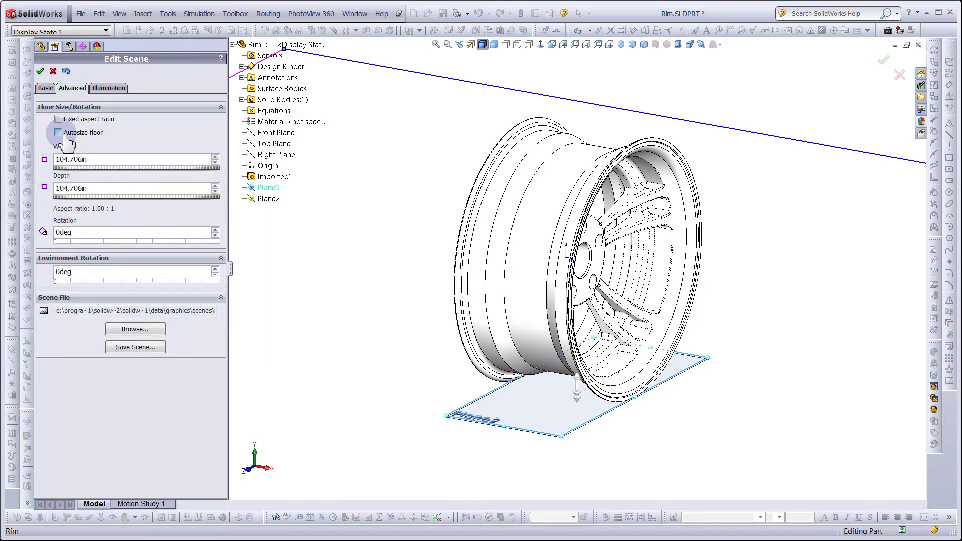
{"action": "left_click", "coordinate": [95, 159]}
{"action": "left_click", "coordinate": [45, 158]}
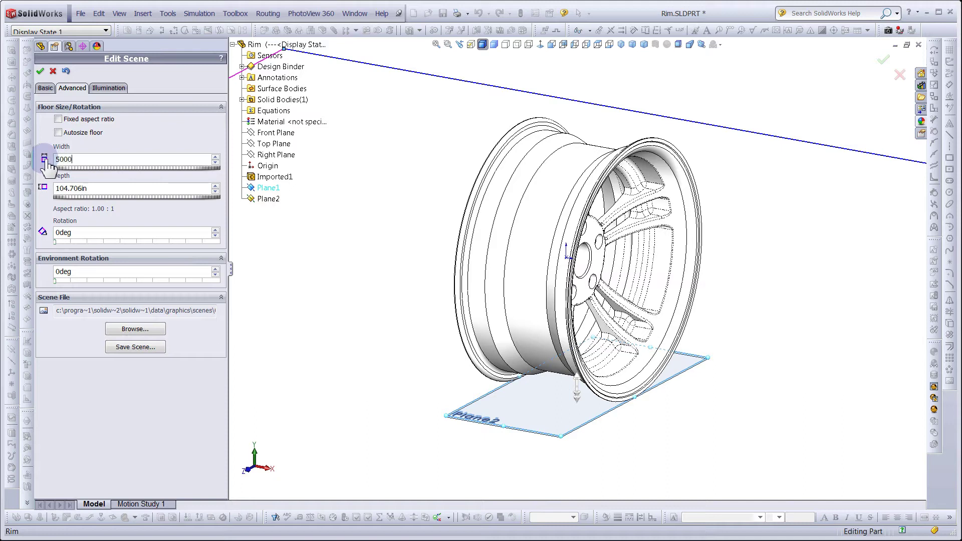
{"action": "left_click", "coordinate": [102, 189]}
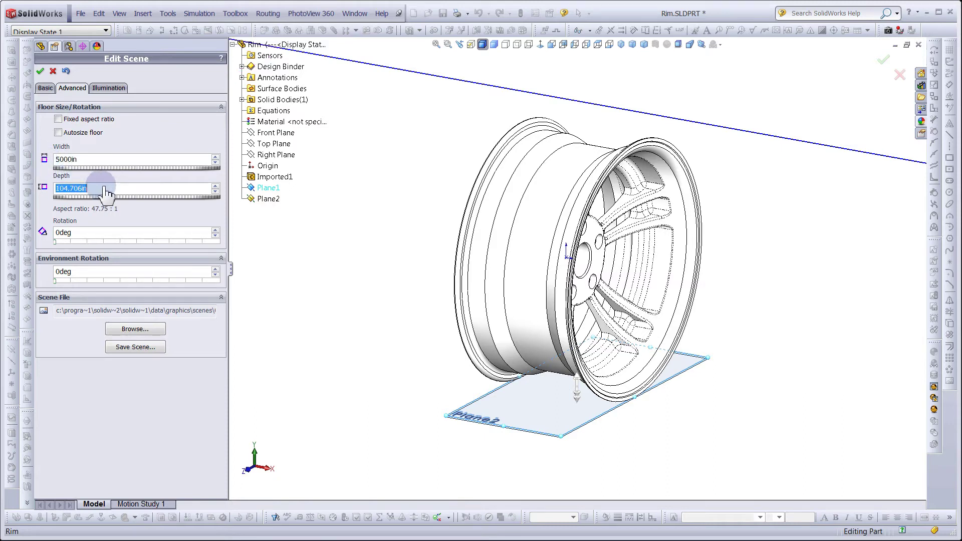
{"action": "left_click", "coordinate": [76, 275]}
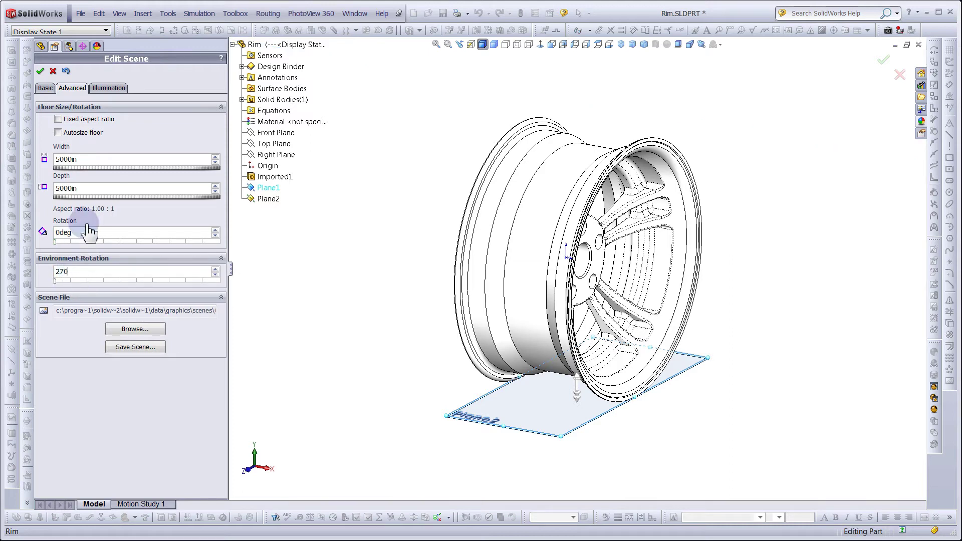
{"action": "left_click", "coordinate": [109, 89]}
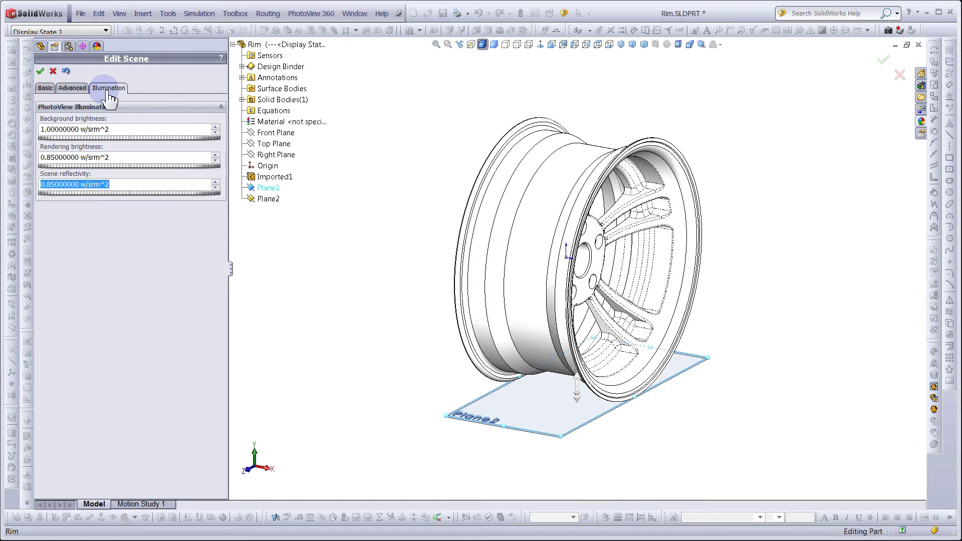
Step: Set background and rendering brightness to 1.5 and scene reflectivity to 1, then apply
{"action": "left_click", "coordinate": [98, 129]}
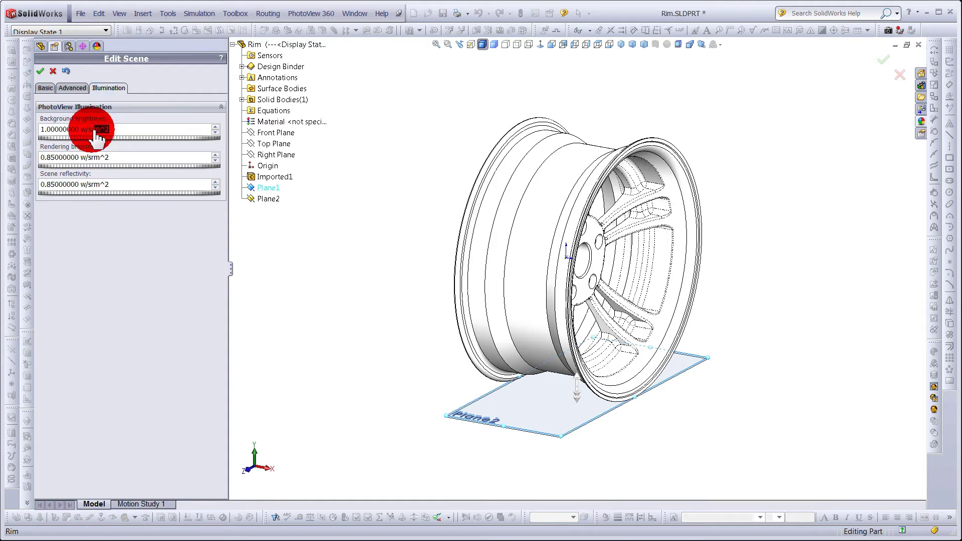
{"action": "type", "text": "1.5"}
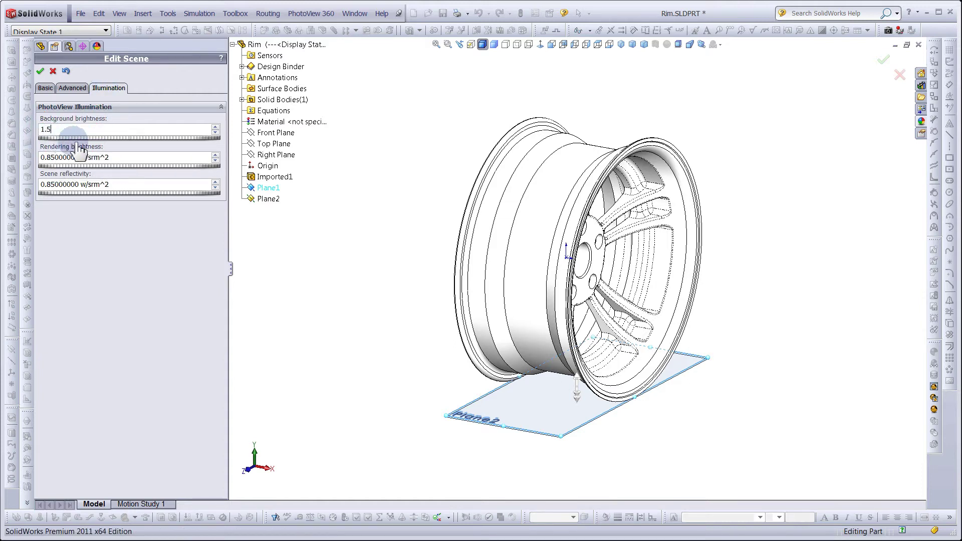
{"action": "left_click", "coordinate": [128, 160]}
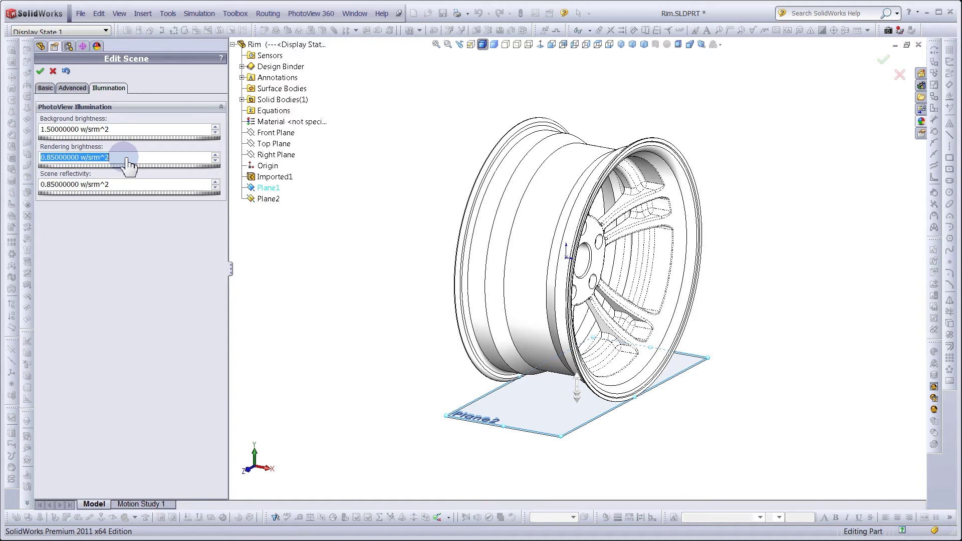
{"action": "type", "text": "1.5"}
{"action": "left_click", "coordinate": [118, 184]}
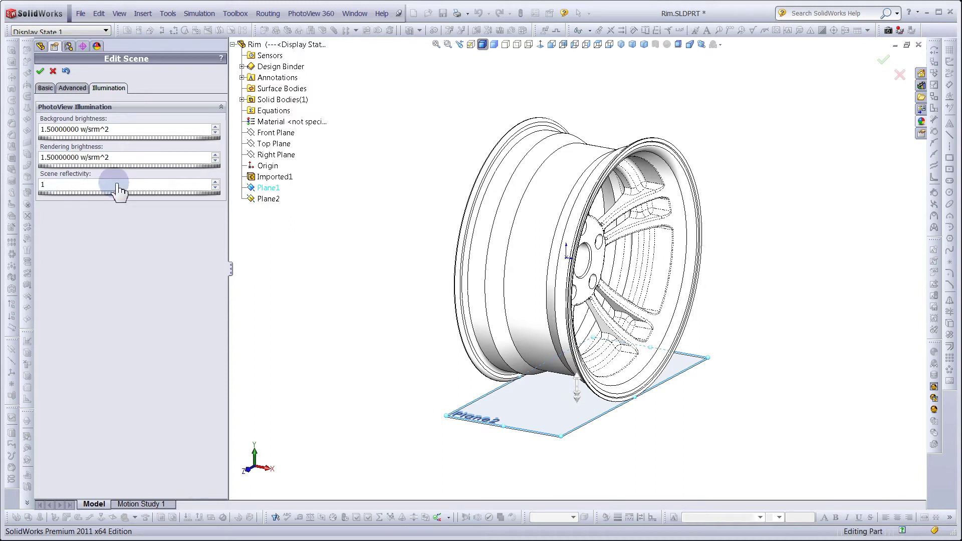
{"action": "left_click", "coordinate": [40, 71]}
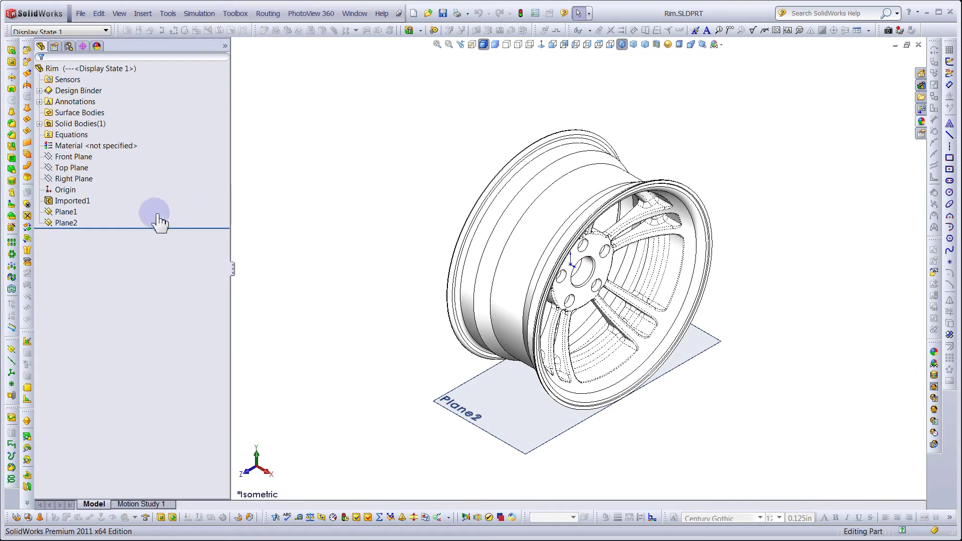
Step: On Plane2, sketch an origin-centred circle dimensioned to 5000 in diameter
{"action": "left_click", "coordinate": [65, 224]}
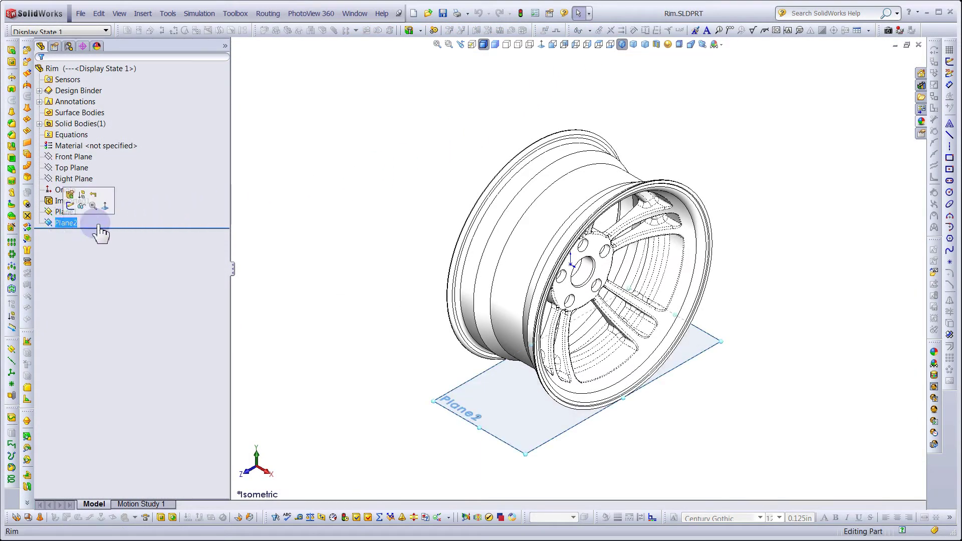
{"action": "left_click", "coordinate": [949, 192]}
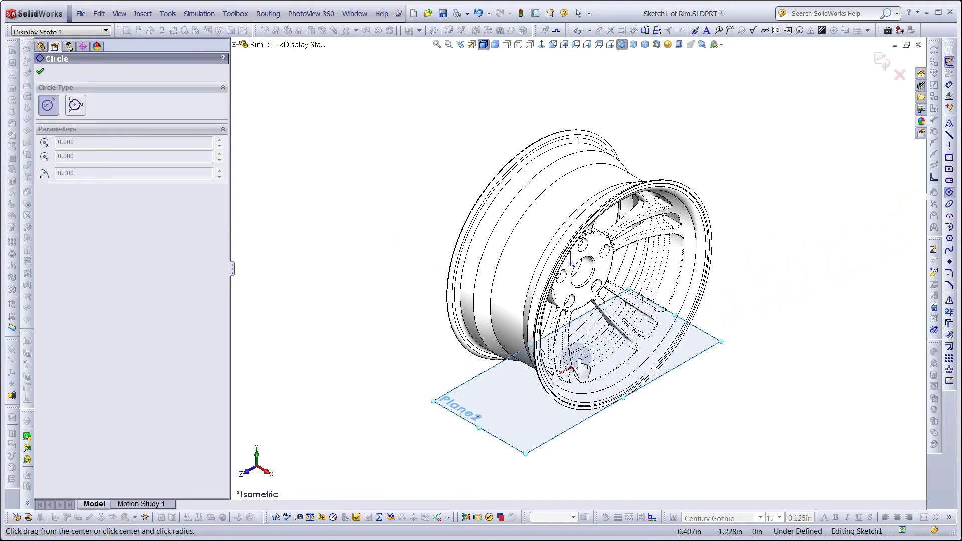
{"action": "left_click_drag", "start_coordinate": [570, 368], "coordinate": [751, 388]}
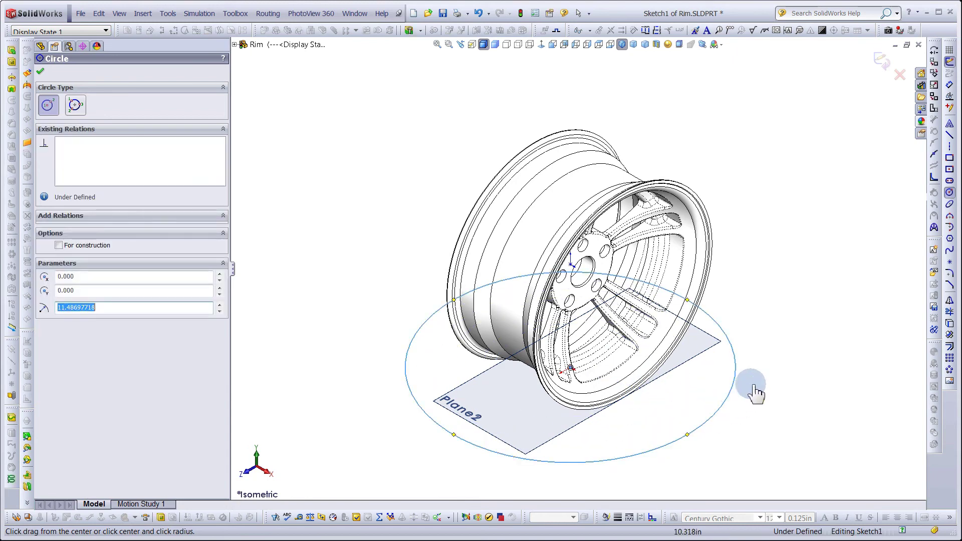
{"action": "left_click", "coordinate": [949, 85]}
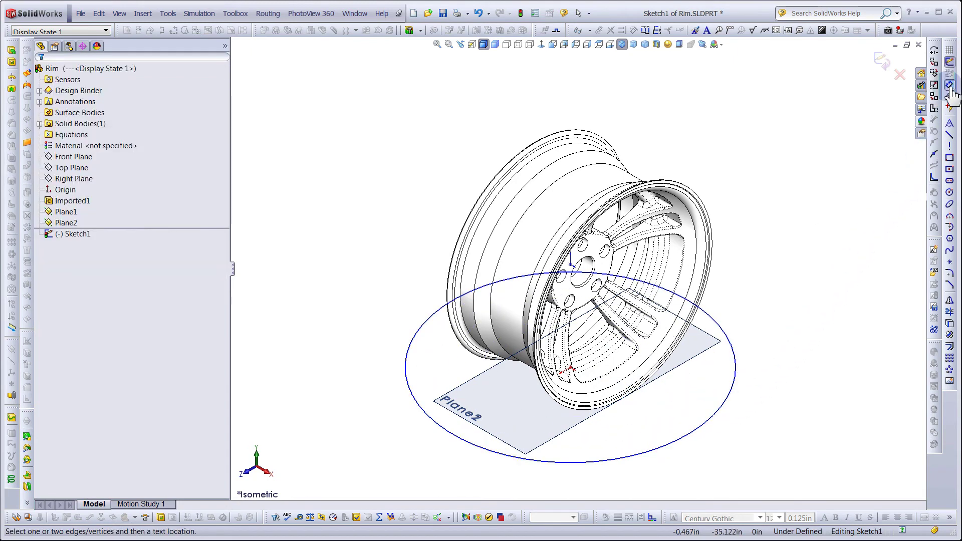
{"action": "left_click", "coordinate": [721, 408]}
{"action": "left_click", "coordinate": [777, 440]}
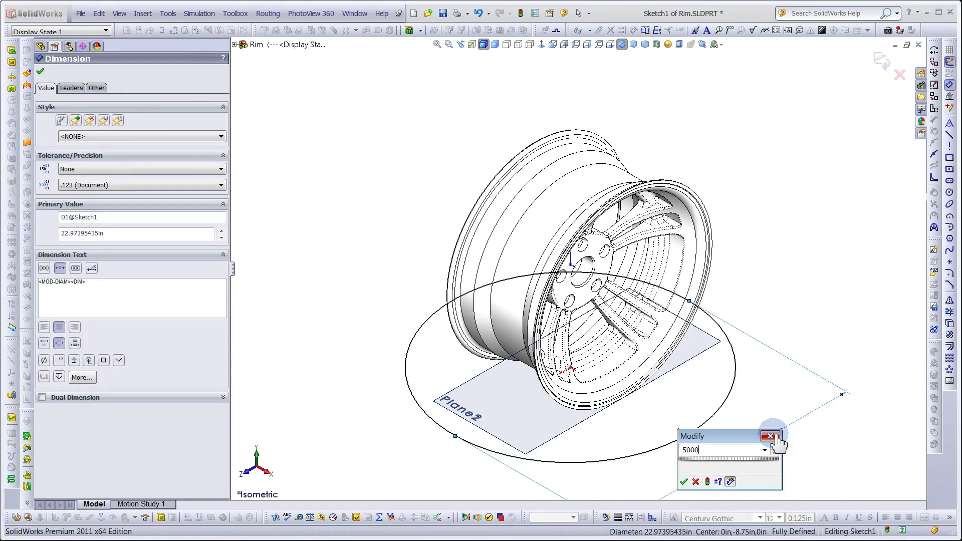
{"action": "key", "text": "Return"}
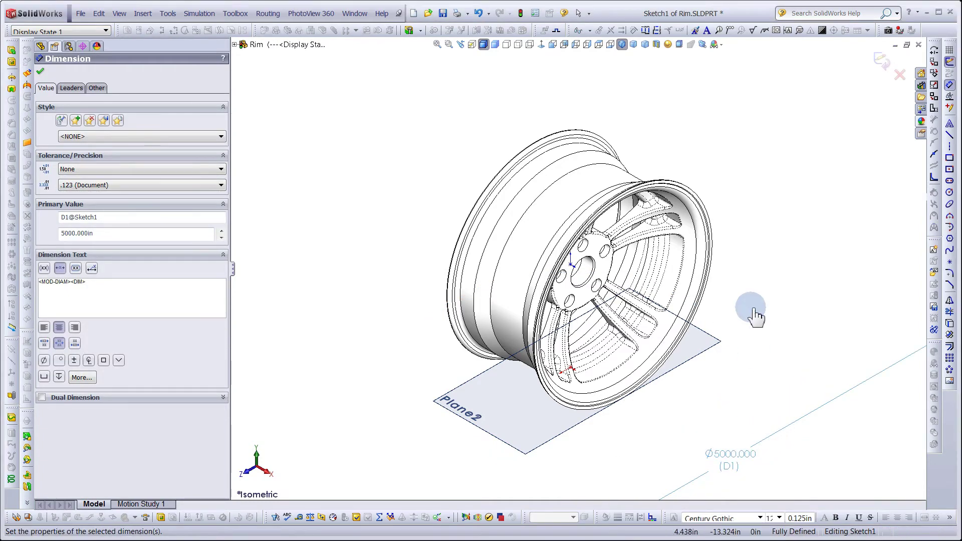
{"action": "left_click", "coordinate": [880, 59]}
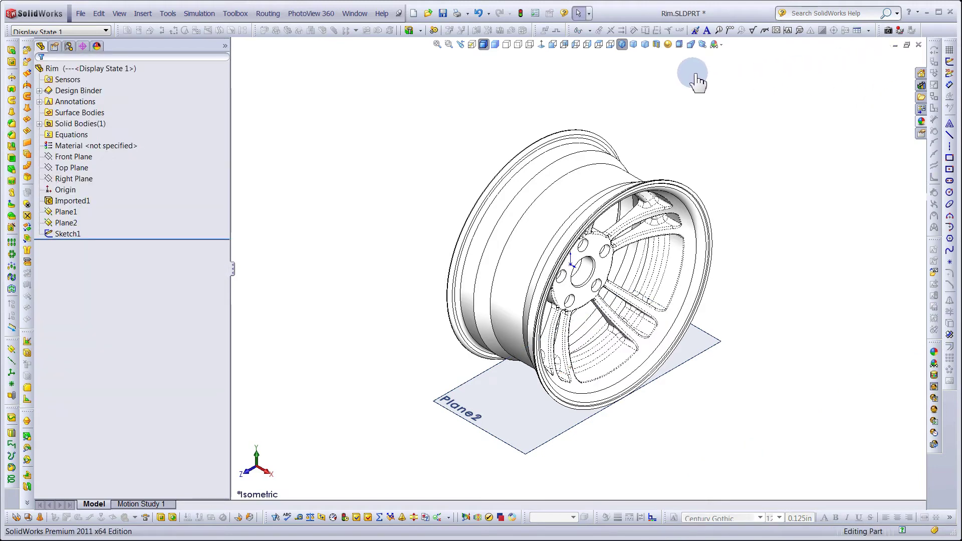
Step: Build Surface-Plane1 as a planar surface from Sketch1's circle and select it
{"action": "left_click", "coordinate": [622, 45]}
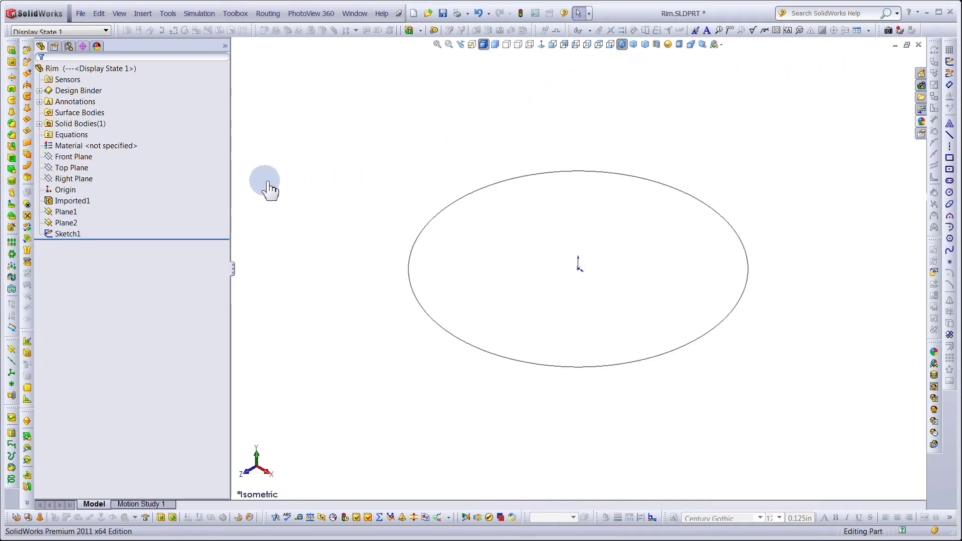
{"action": "left_click", "coordinate": [70, 235]}
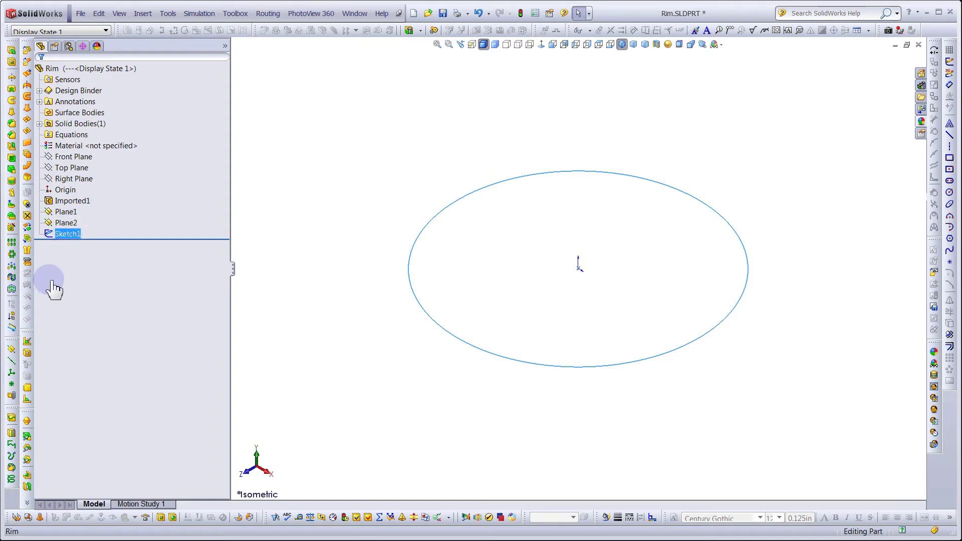
{"action": "left_click", "coordinate": [27, 144]}
{"action": "left_click", "coordinate": [42, 72]}
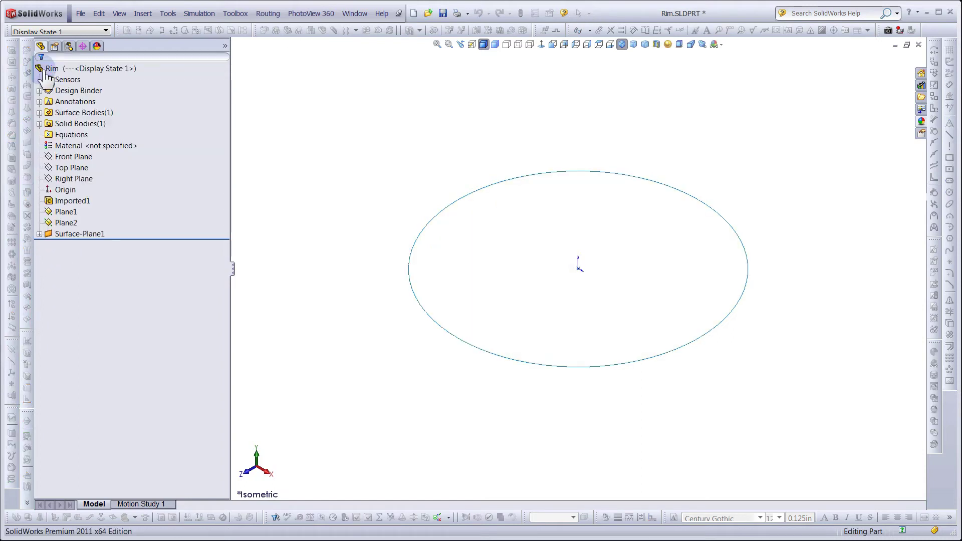
{"action": "left_click", "coordinate": [642, 221]}
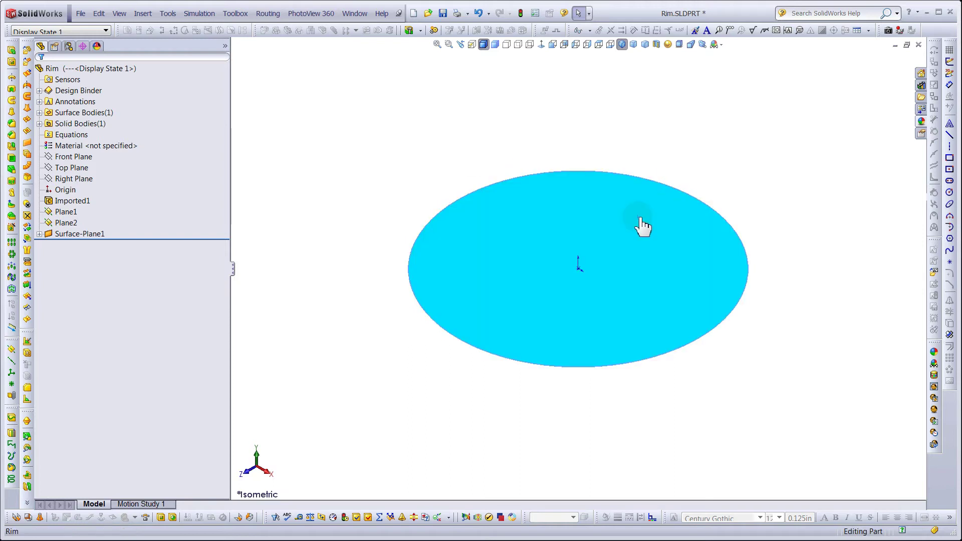
{"action": "left_click", "coordinate": [921, 122]}
Step: Apply the Stone > Architectural > Cobblestone 'cobblestone4' appearance to the floor surface
{"action": "left_click", "coordinate": [738, 74]}
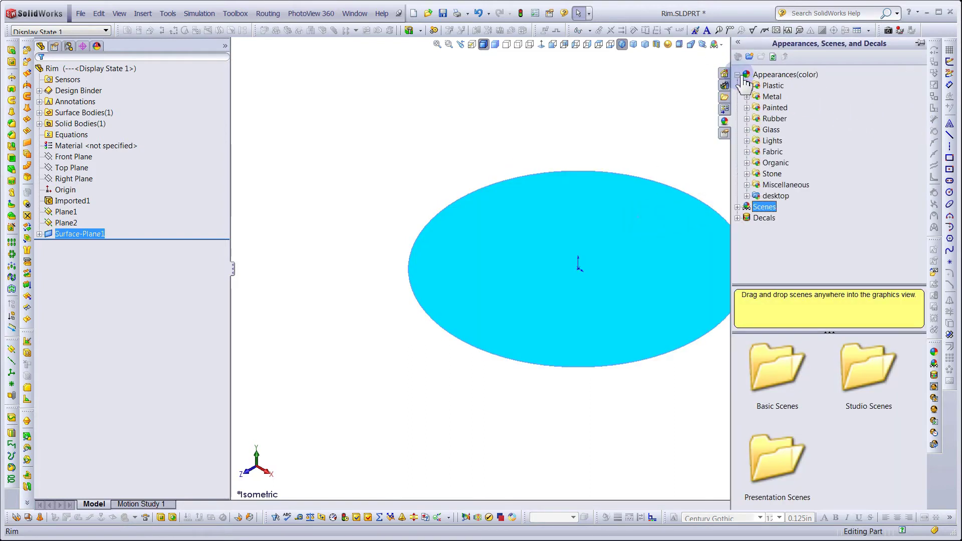
{"action": "left_click", "coordinate": [746, 173]}
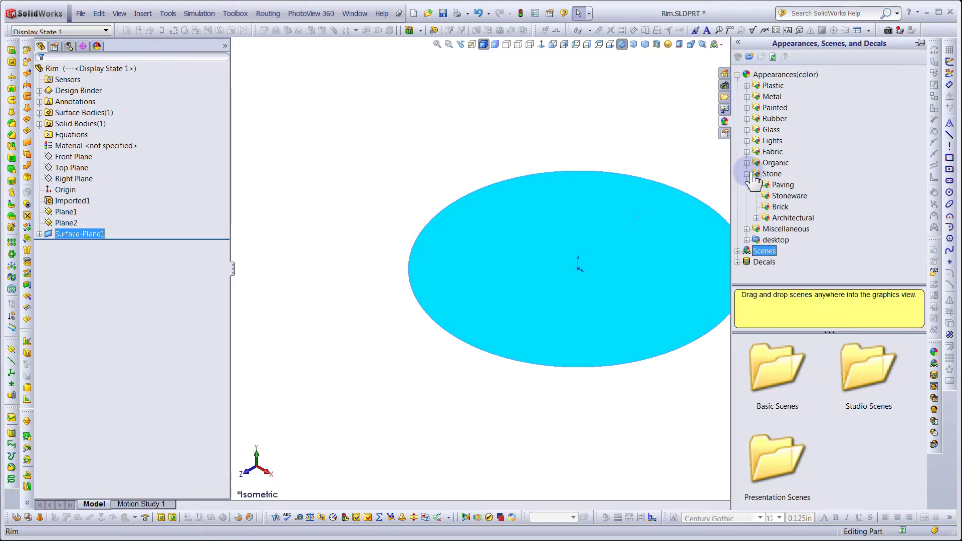
{"action": "left_click", "coordinate": [756, 218]}
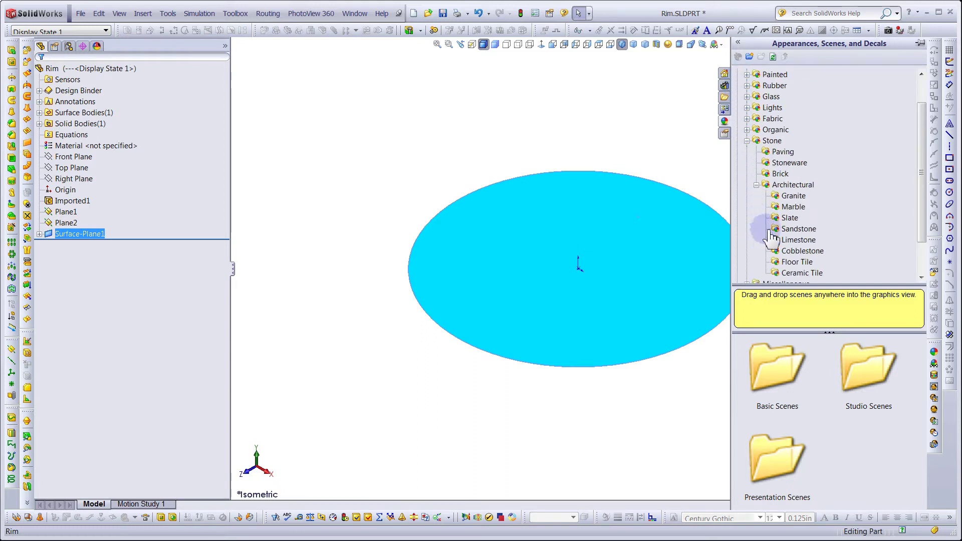
{"action": "left_click", "coordinate": [802, 250]}
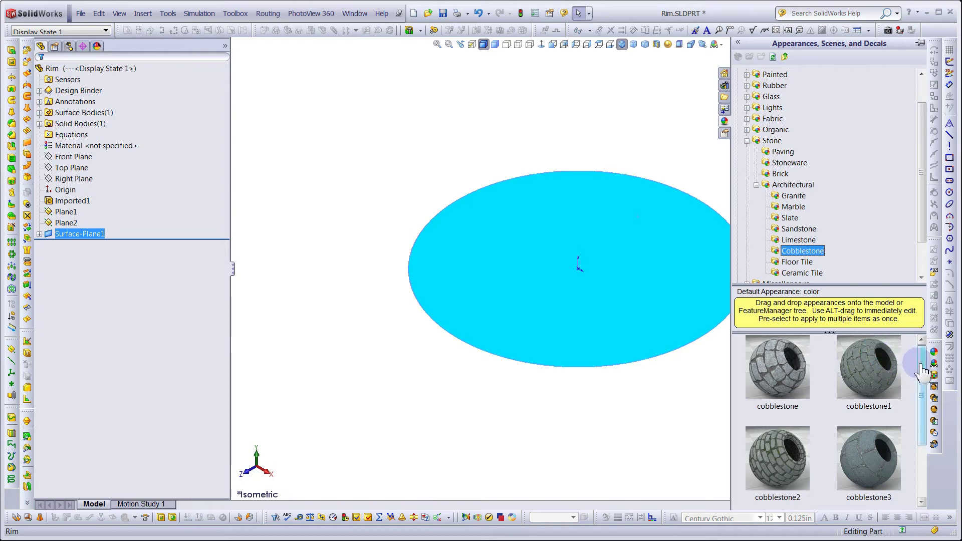
{"action": "left_click_drag", "start_coordinate": [922, 366], "coordinate": [925, 424]}
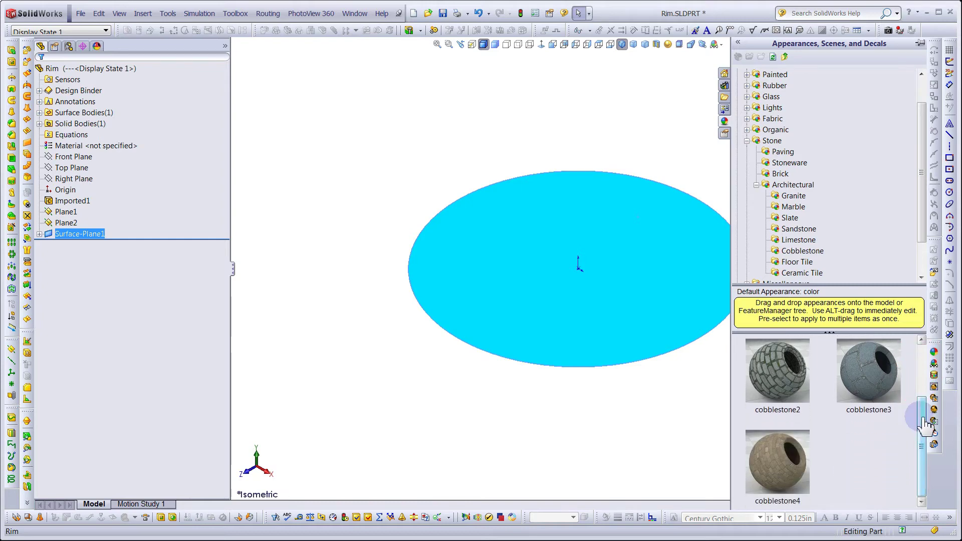
{"action": "left_click", "coordinate": [782, 472]}
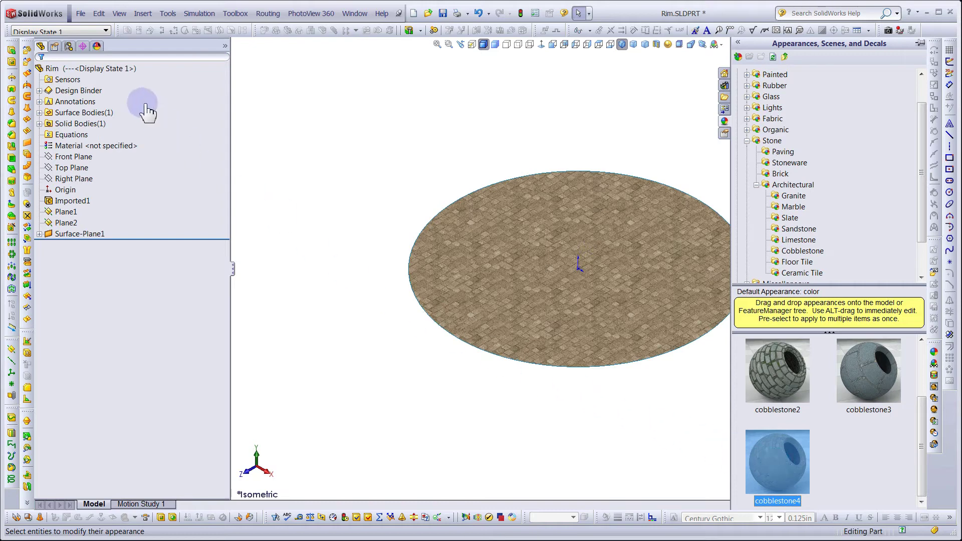
{"action": "left_click", "coordinate": [97, 47]}
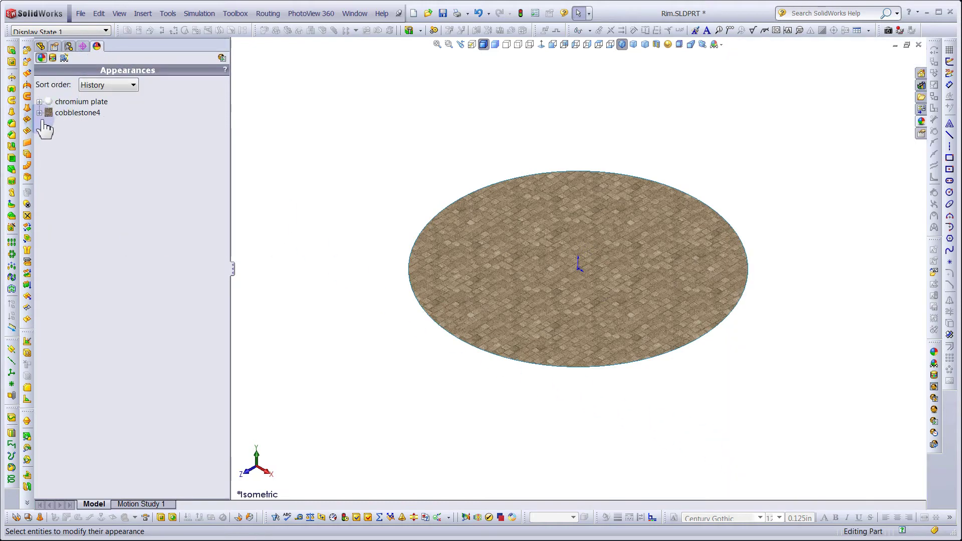
Step: Scale the cobblestone4 floor texture mapping to 30 in by 30 in with fixed aspect ratio
{"action": "left_click", "coordinate": [75, 114]}
{"action": "double_click", "coordinate": [75, 114]}
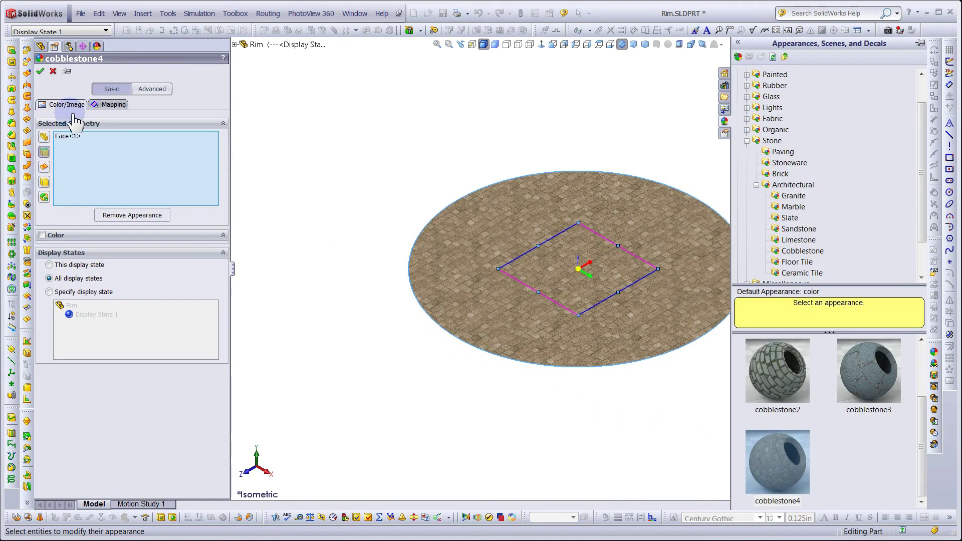
{"action": "left_click", "coordinate": [112, 105]}
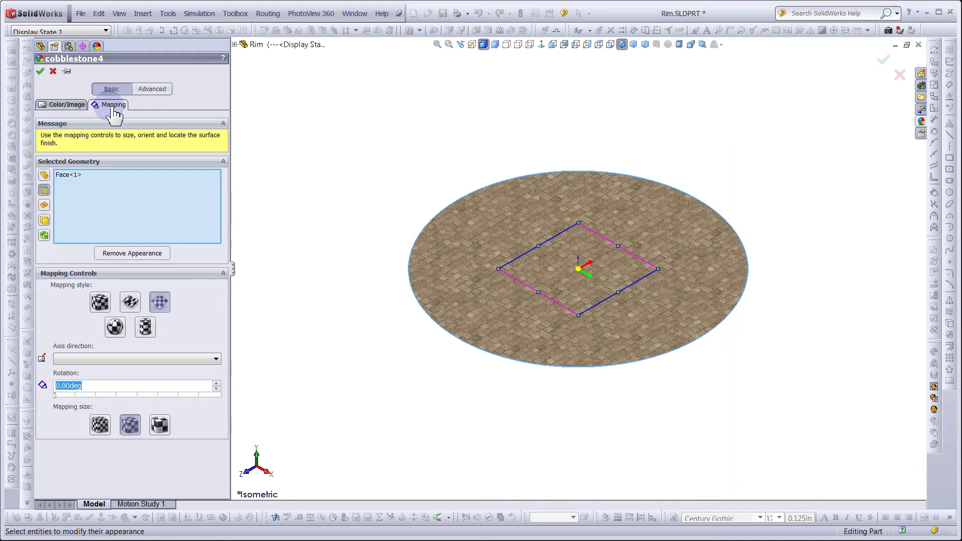
{"action": "left_click", "coordinate": [152, 90]}
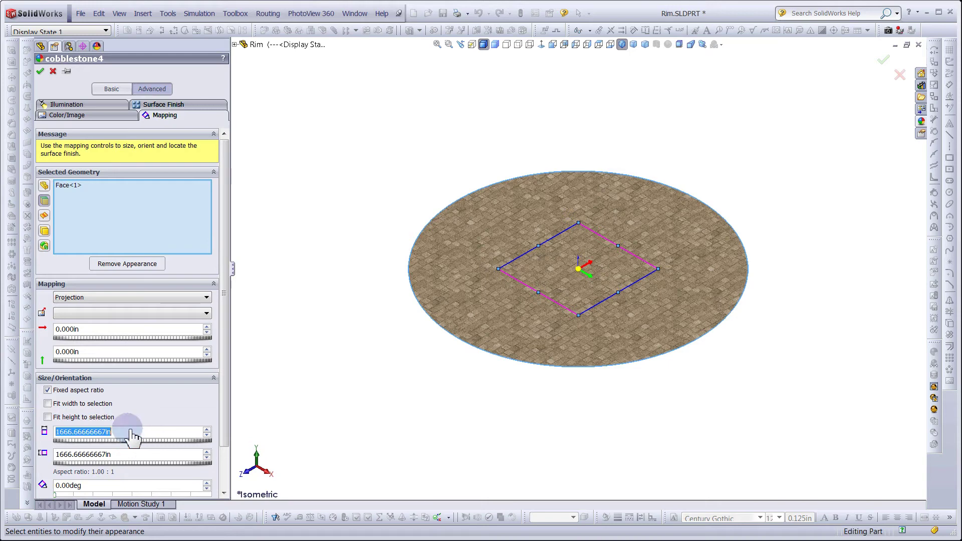
{"action": "left_click", "coordinate": [122, 455]}
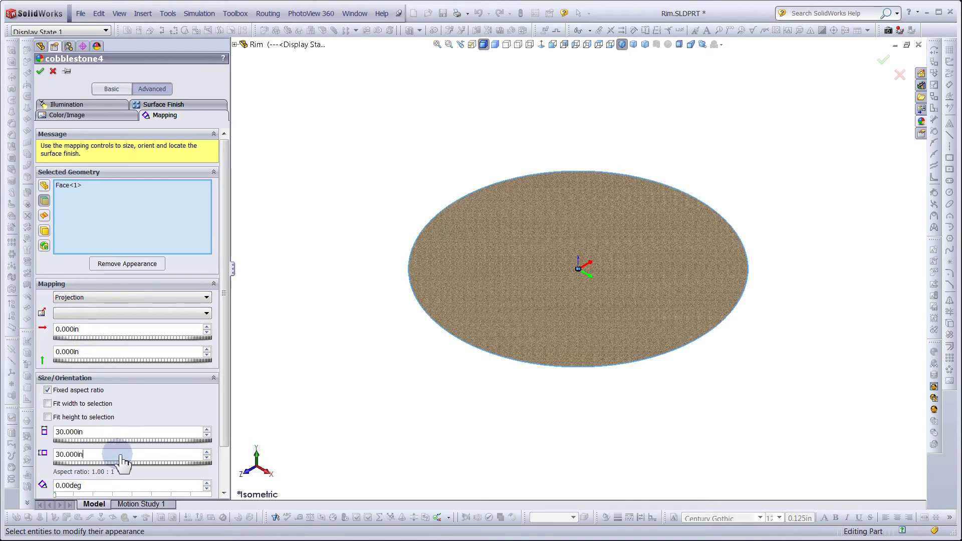
{"action": "left_click", "coordinate": [40, 71]}
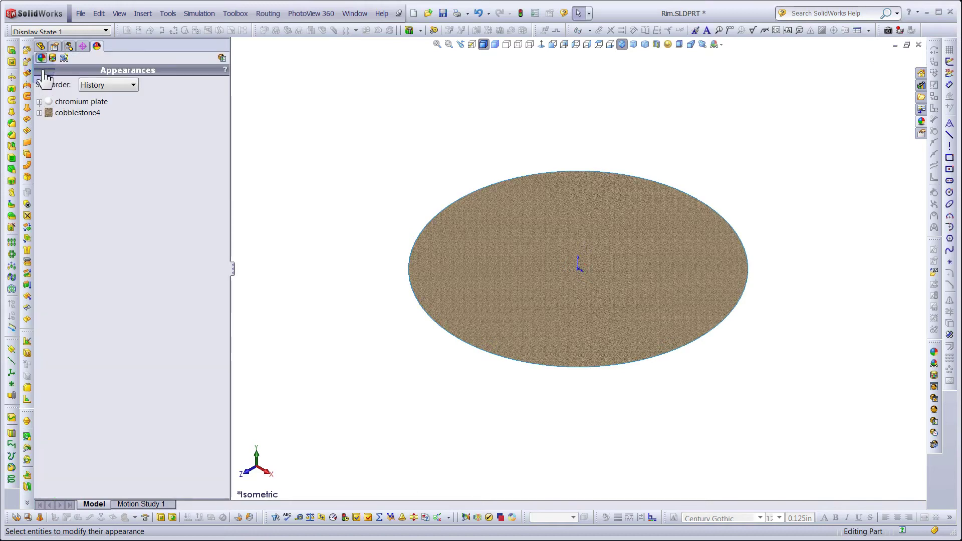
{"action": "left_click", "coordinate": [64, 160]}
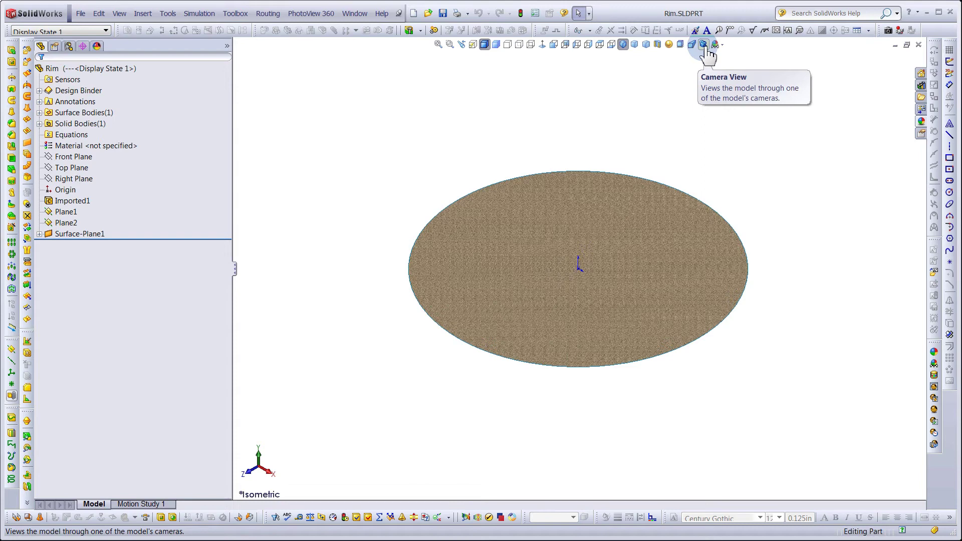
Step: Switch to the Camera1 view and bring up the 800x600 PNG PhotoView 360 options
{"action": "left_click", "coordinate": [704, 45]}
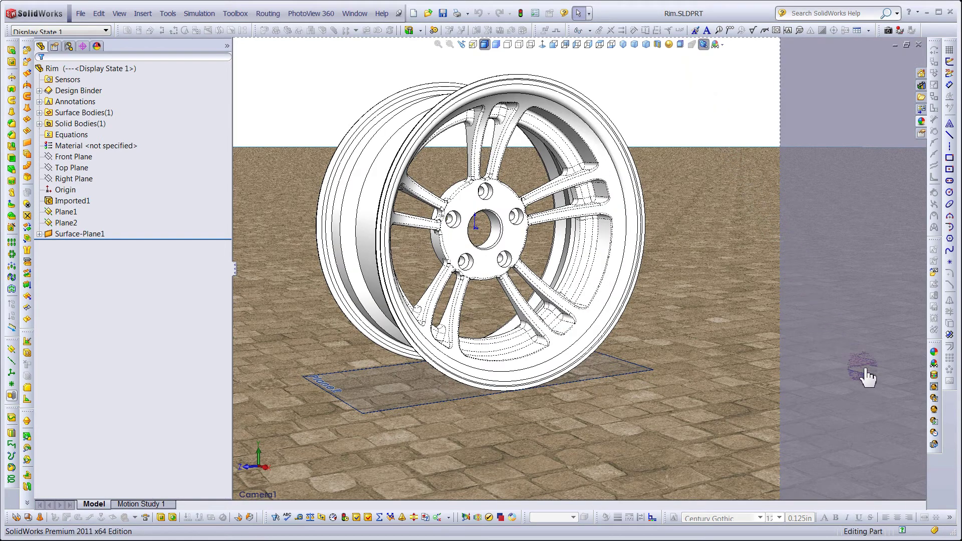
{"action": "left_click", "coordinate": [935, 423]}
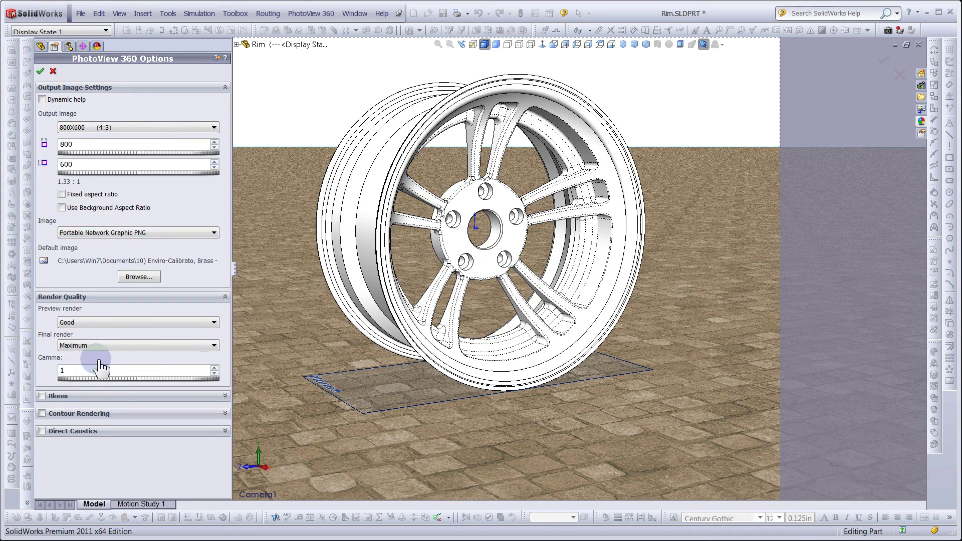
Step: Run a PhotoView 360 preview and the final render of the rim, then save the image
{"action": "left_click", "coordinate": [40, 70]}
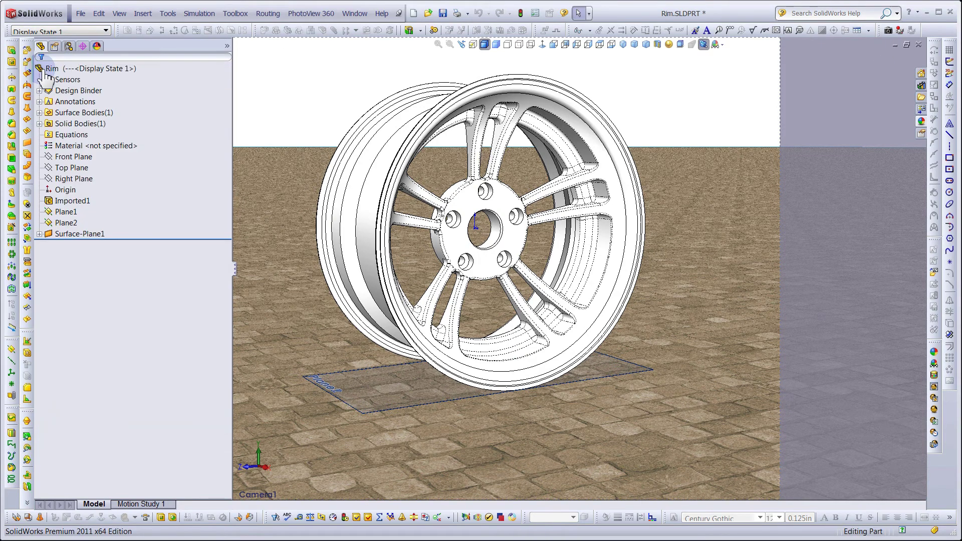
{"action": "left_click", "coordinate": [234, 271]}
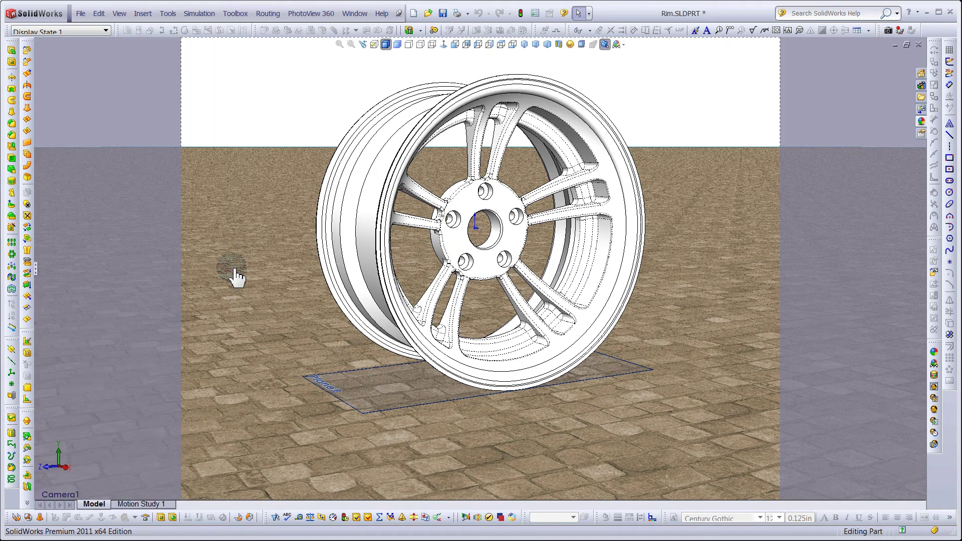
{"action": "left_click", "coordinate": [935, 409]}
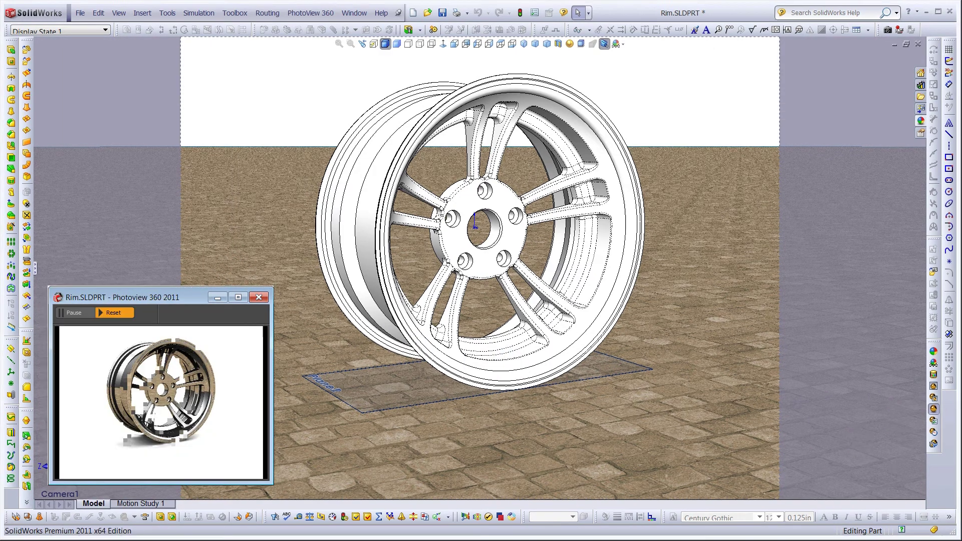
{"action": "left_click", "coordinate": [933, 421]}
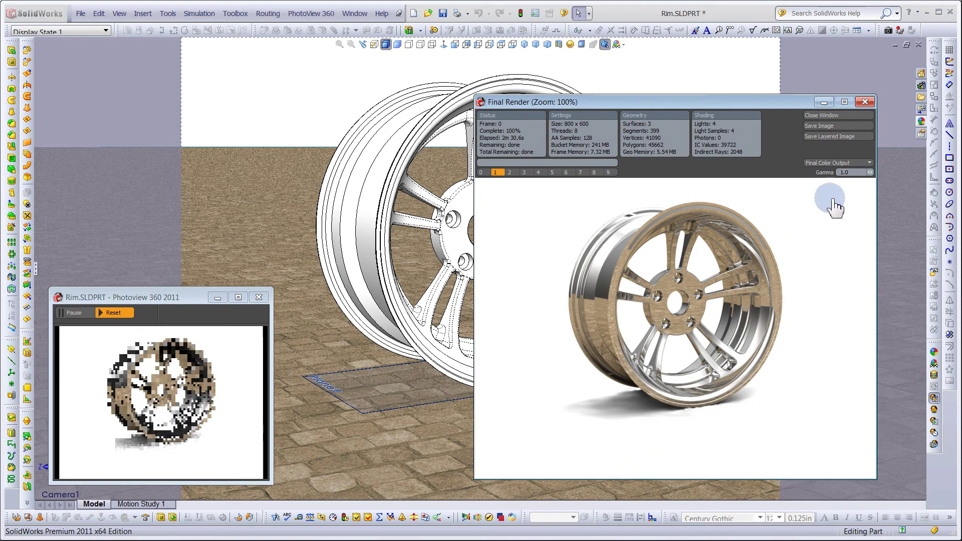
{"action": "left_click", "coordinate": [853, 128]}
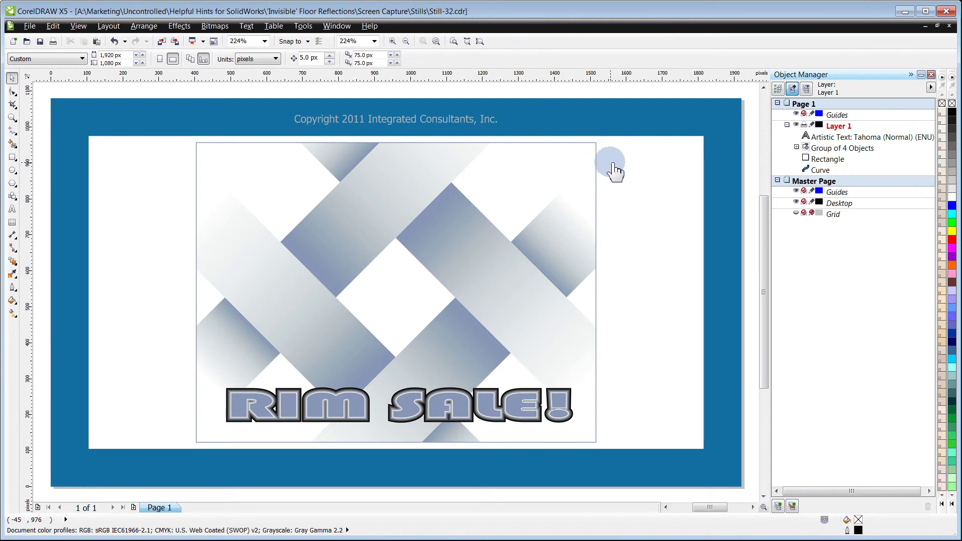
Step: Paste the rendered rim into Still-32.cdr and center it above the 'RIM SALE!' text
{"action": "key", "text": "ctrl+v"}
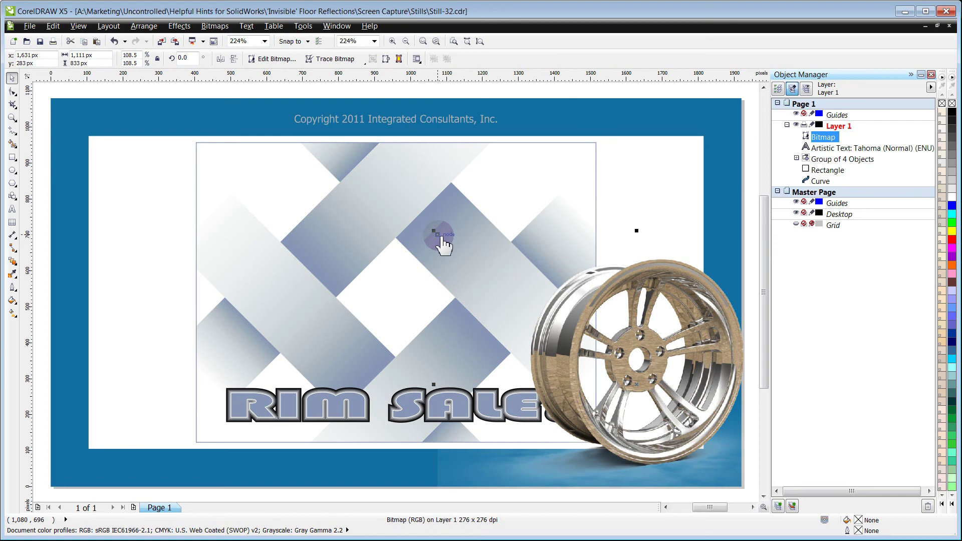
{"action": "left_click_drag", "start_coordinate": [440, 241], "coordinate": [200, 150]}
{"action": "left_click", "coordinate": [44, 293]}
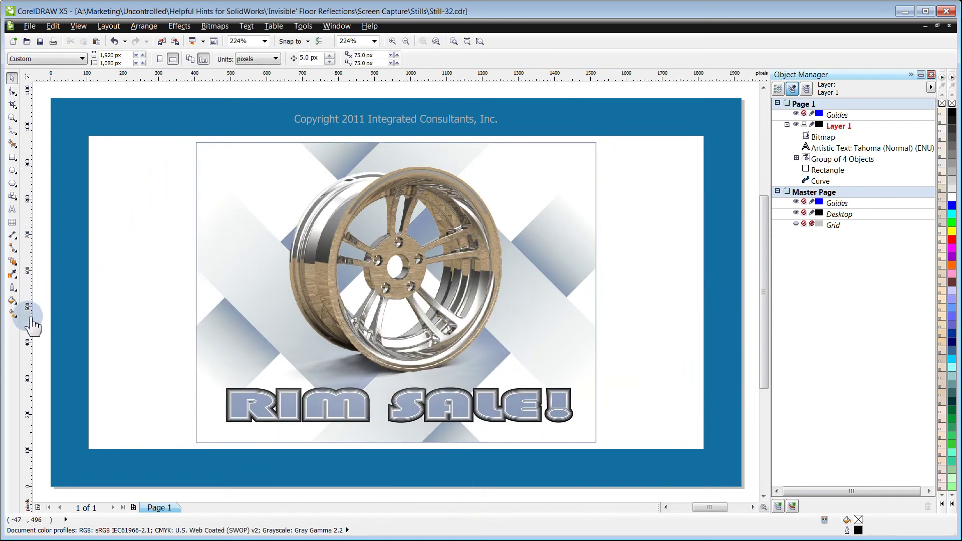